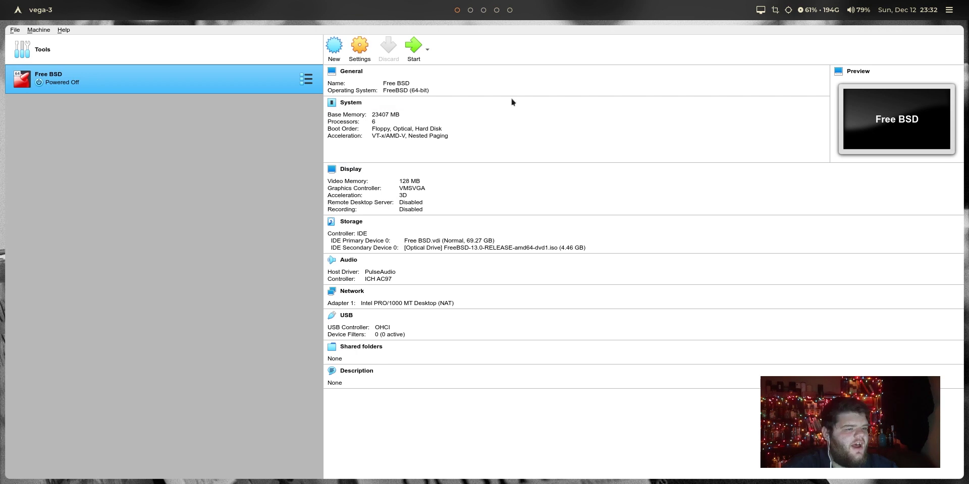
# Start the Free BSD virtual machine and open the Download FreeBSD page on the FreeBSD website in the browser
pyautogui.click(411, 39)
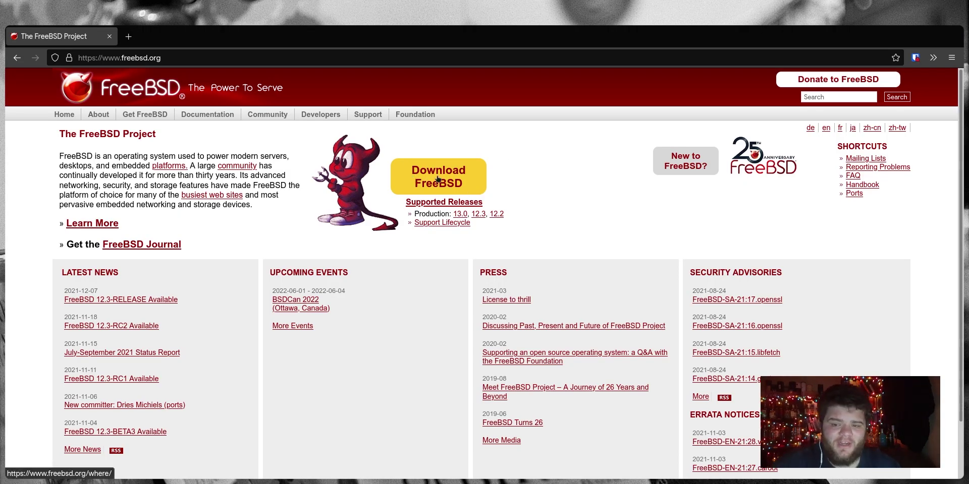
pyautogui.click(437, 179)
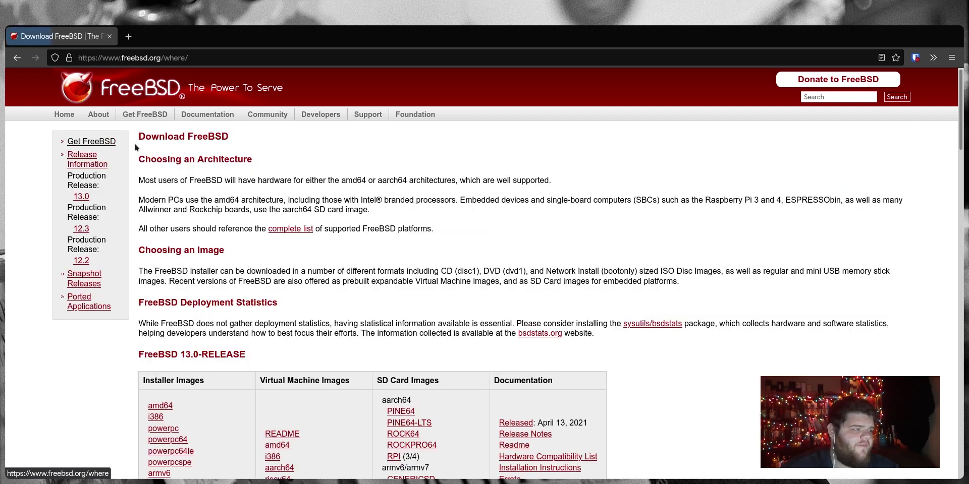
pyautogui.scroll(-4, 212, 335)
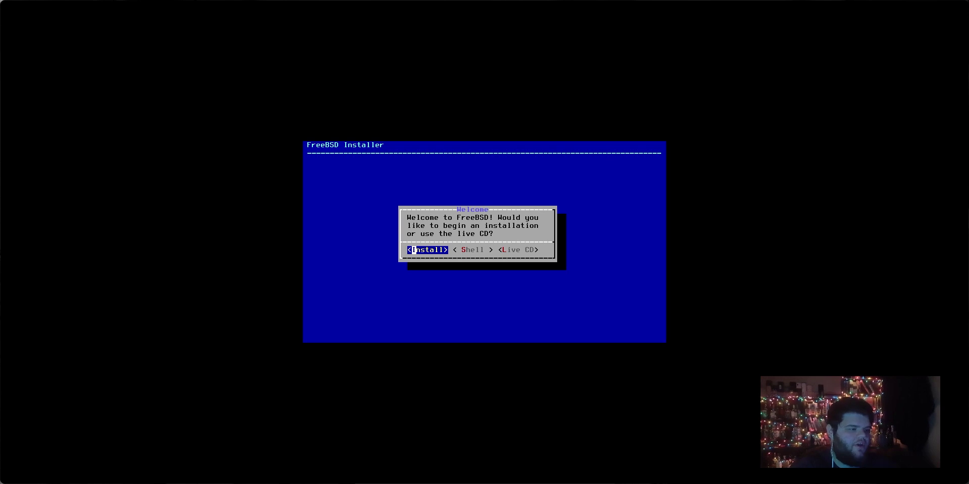
# Begin the FreeBSD installation with the default keymap and set the hostname to freeBSD
pyautogui.press('Return')
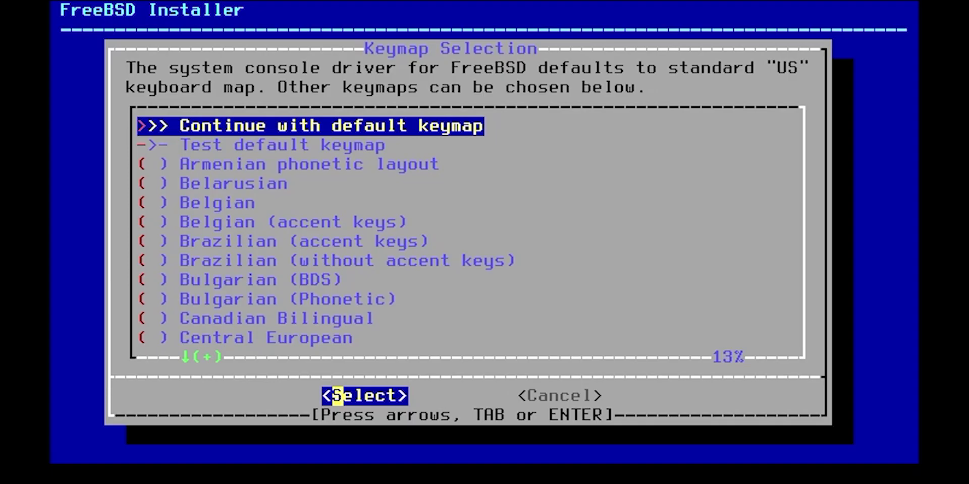
pyautogui.press('Return')
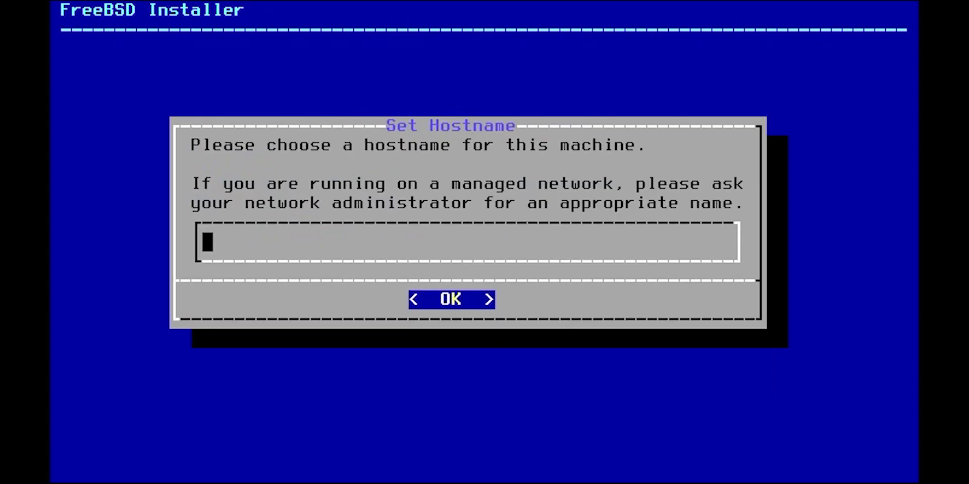
pyautogui.write('freeBSD')
pyautogui.press('Return')
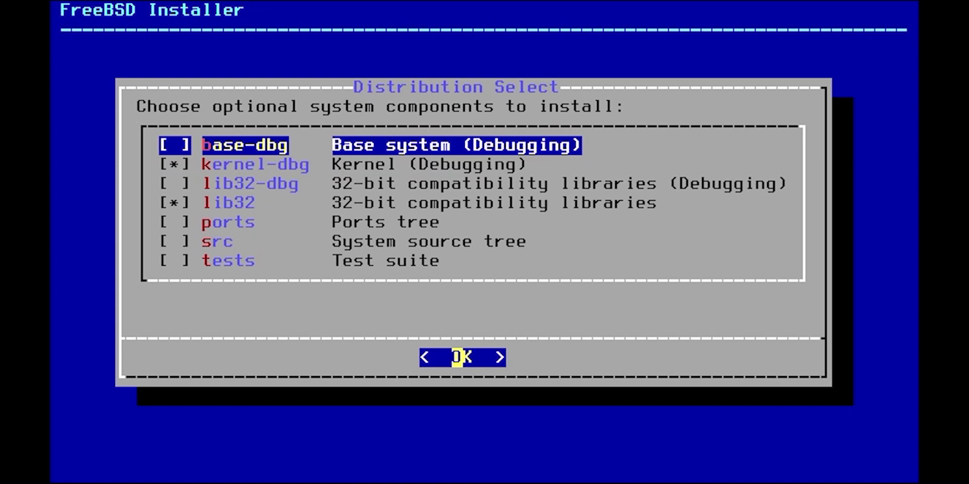
# Accept the optional system components with only kernel-dbg and lib32 selected for installation
pyautogui.press('Down')
pyautogui.press('Down')
pyautogui.press('Down')
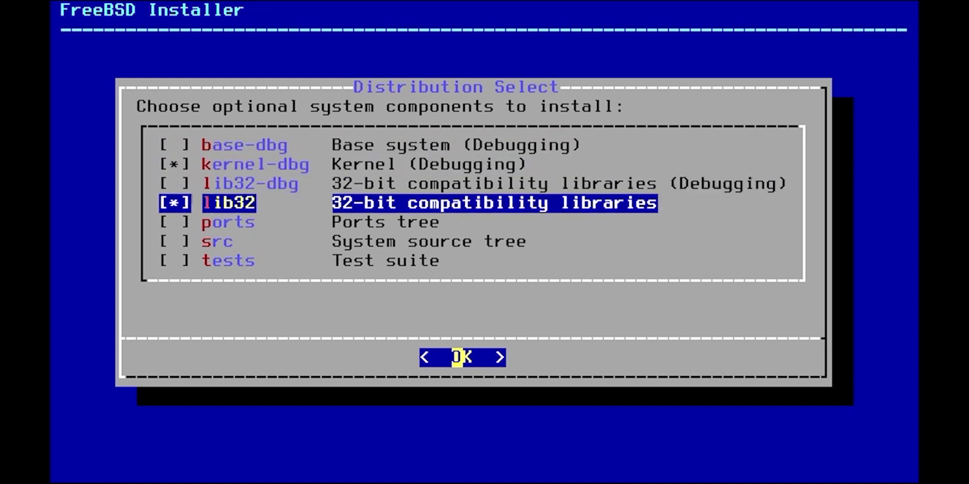
pyautogui.press('Up')
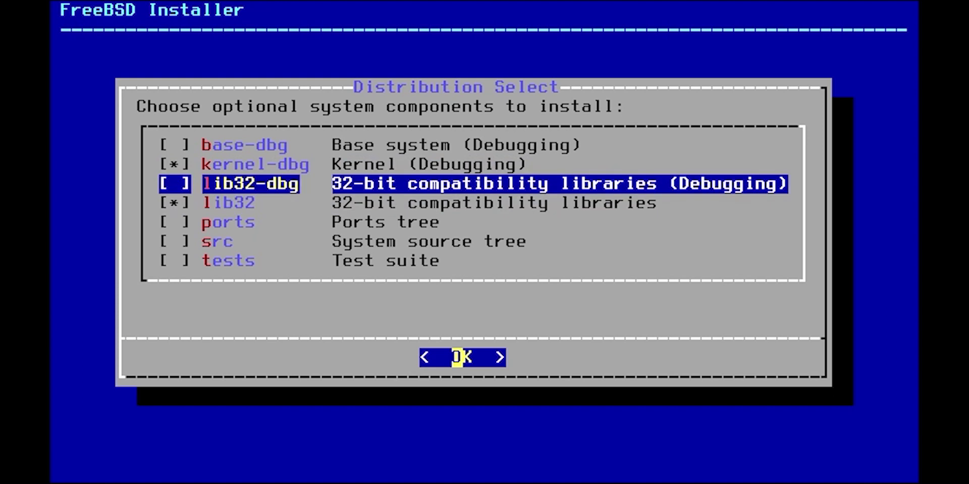
pyautogui.press('Down')
pyautogui.press('Down')
pyautogui.press('Return')
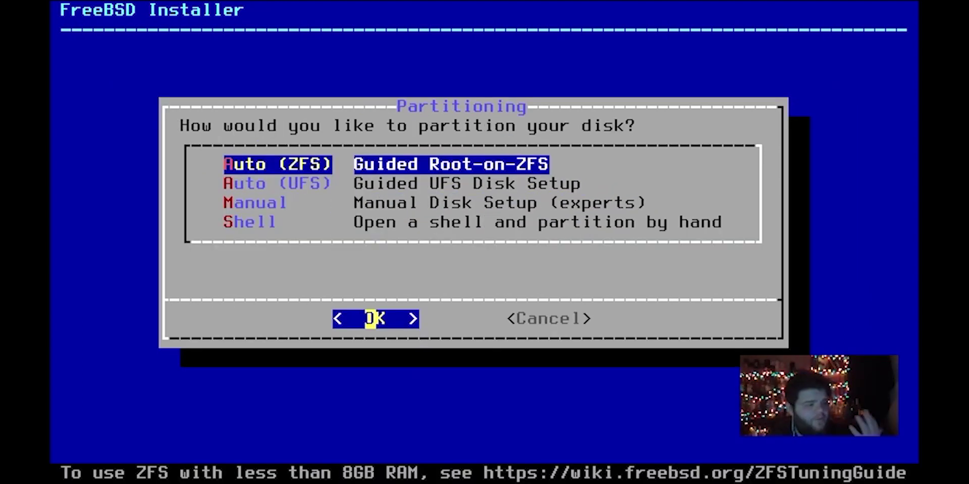
# Choose the guided UFS disk setup and use the entire disk ada0 for FreeBSD
pyautogui.press('Down')
pyautogui.press('Down')
pyautogui.press('Tab')
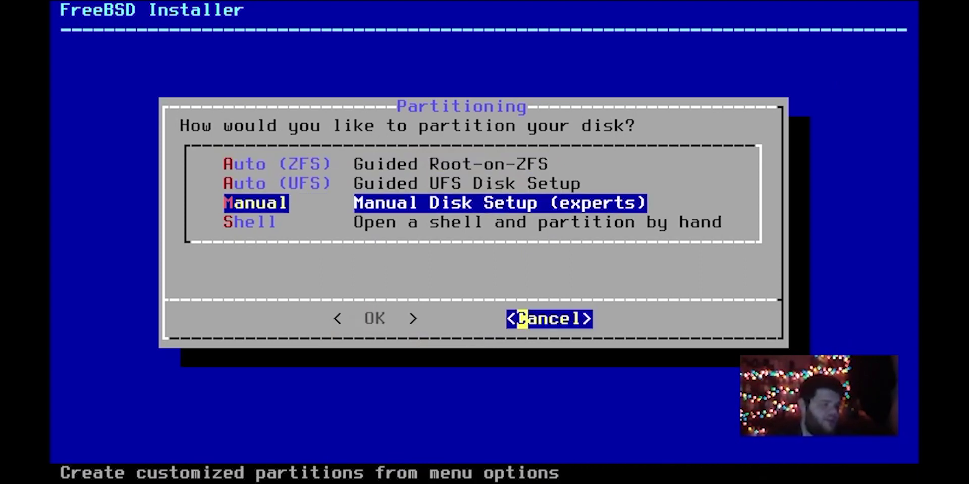
pyautogui.press('Return')
pyautogui.press('Return')
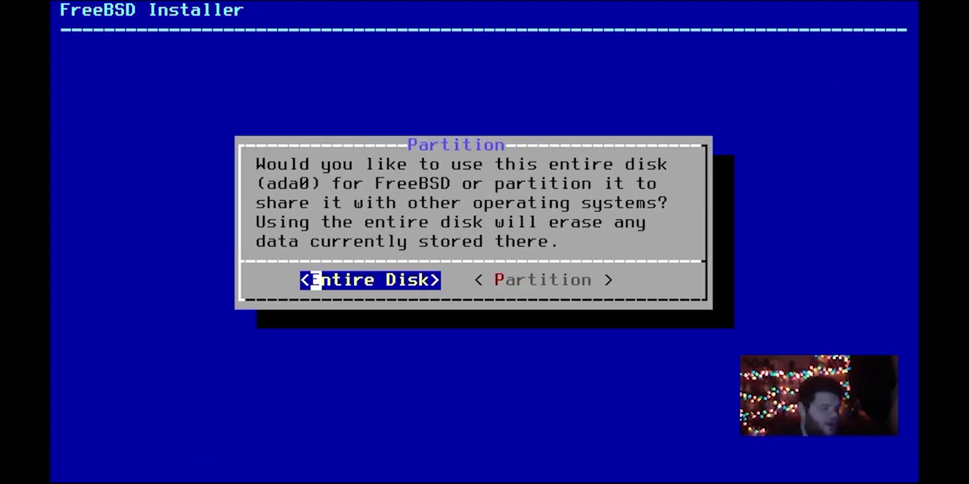
pyautogui.press('Right')
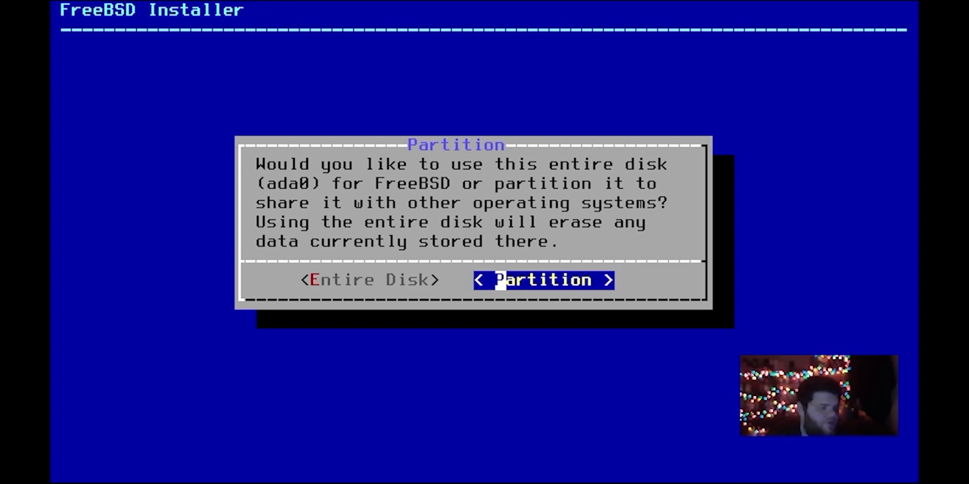
pyautogui.press('Left')
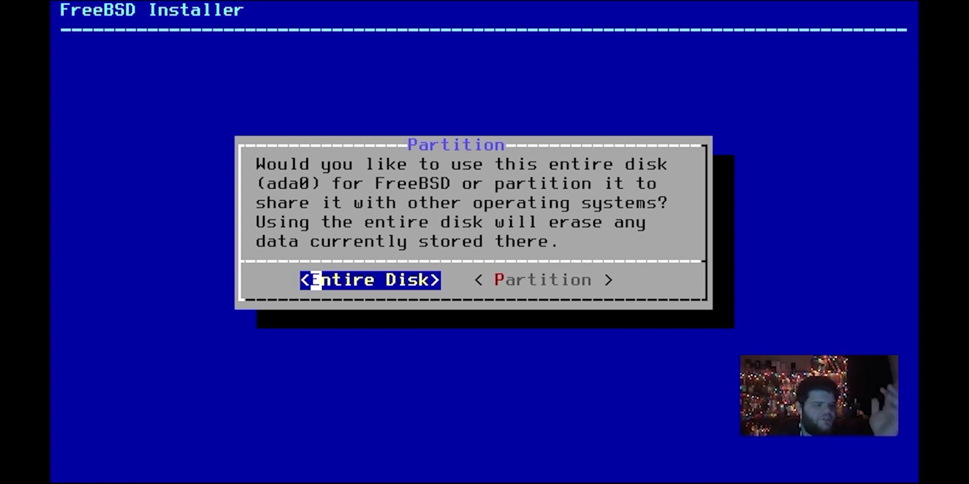
pyautogui.press('Return')
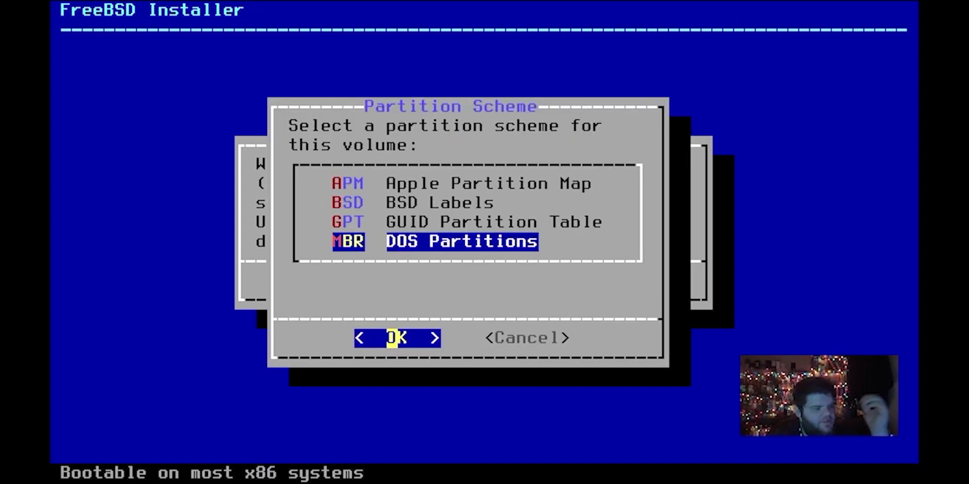
# Set the volume's partition scheme to GPT (GUID Partition Table)
pyautogui.press('Up')
pyautogui.press('Up')
pyautogui.press('Up')
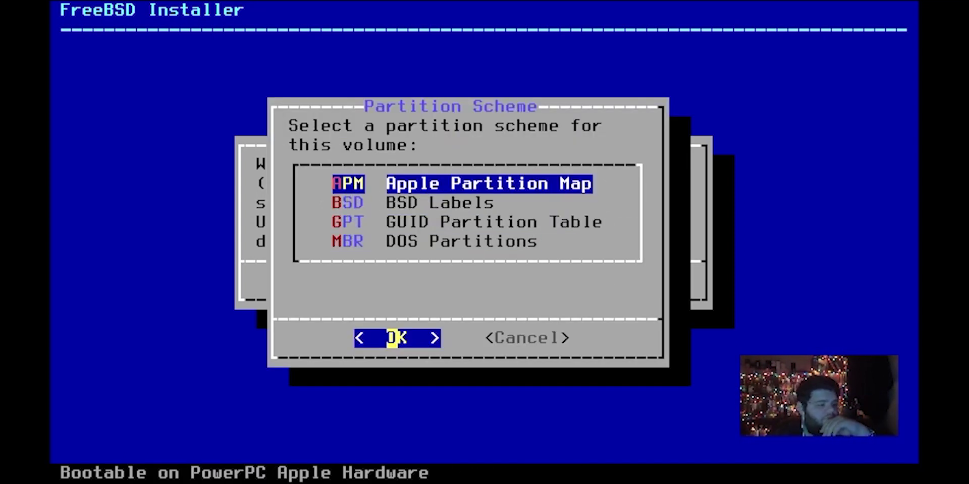
pyautogui.press('Down')
pyautogui.press('Down')
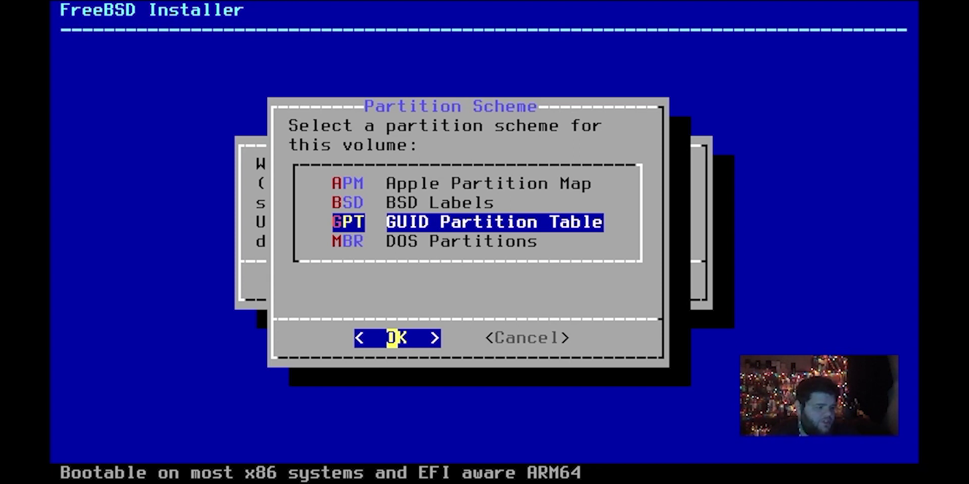
pyautogui.press('Return')
# Review the proposed boot, UFS and swap partitions on ada0 in the Partition Editor
pyautogui.press('Down')
pyautogui.press('Down')
pyautogui.press('Down')
pyautogui.press('Up')
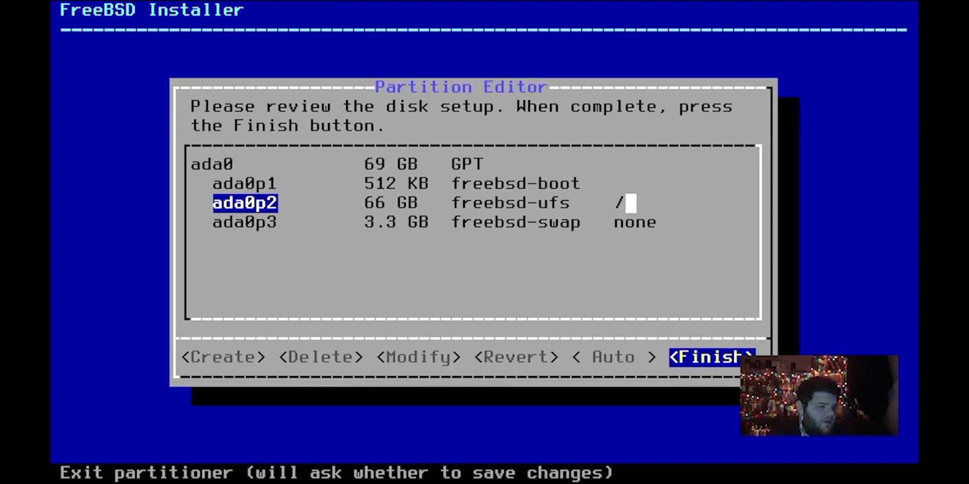
pyautogui.press('Up')
pyautogui.press('Up')
pyautogui.press('Down')
pyautogui.press('Down')
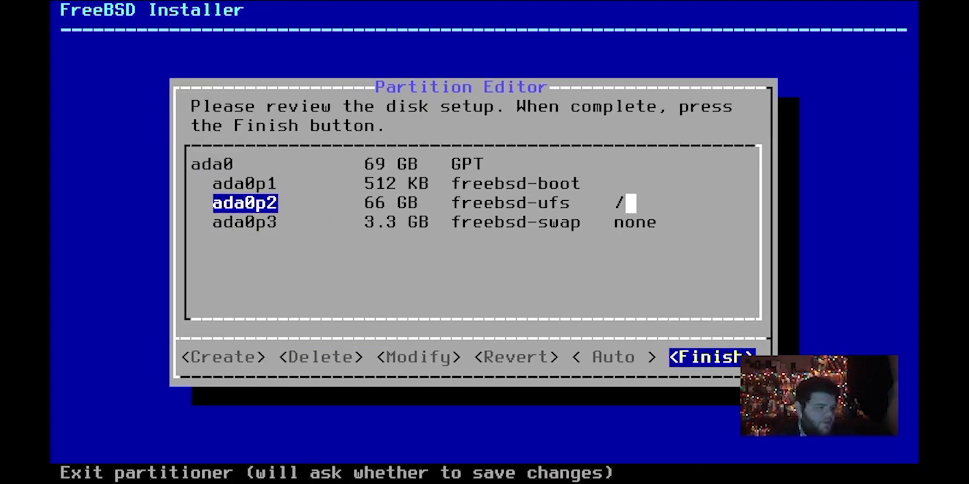
pyautogui.press('Up')
pyautogui.press('Down')
pyautogui.press('Down')
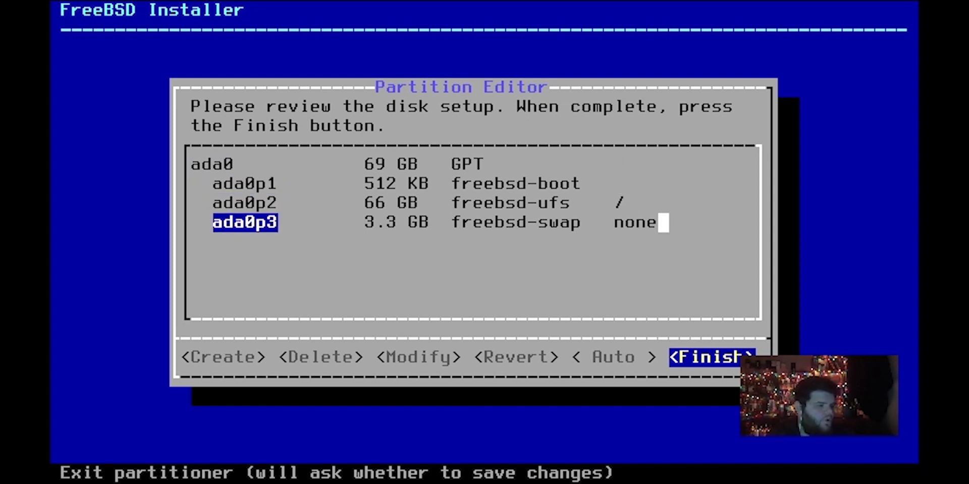
# Finish the disk partitioning and commit the changes to the disk
pyautogui.press('Right')
pyautogui.press('Right')
pyautogui.press('Right')
pyautogui.press('Right')
pyautogui.press('Right')
pyautogui.press('Right')
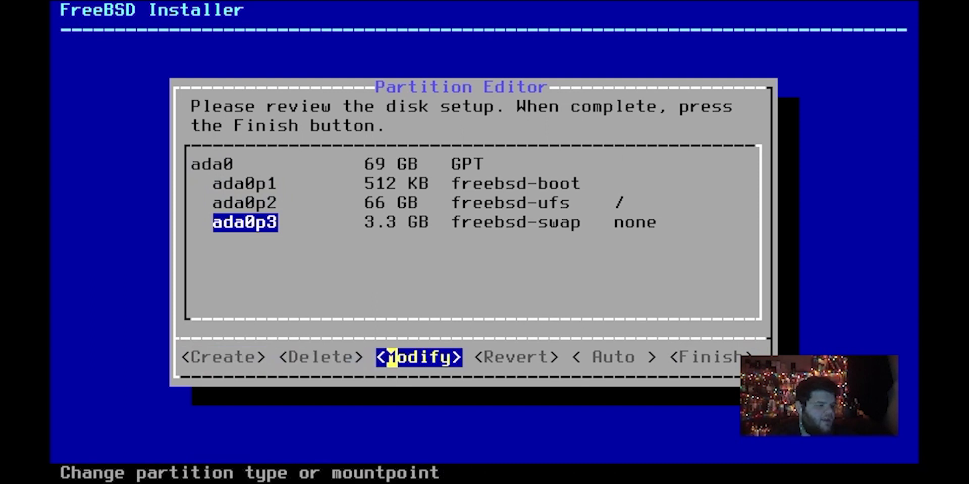
pyautogui.press('Return')
pyautogui.press('Right')
pyautogui.press('Right')
pyautogui.press('Left')
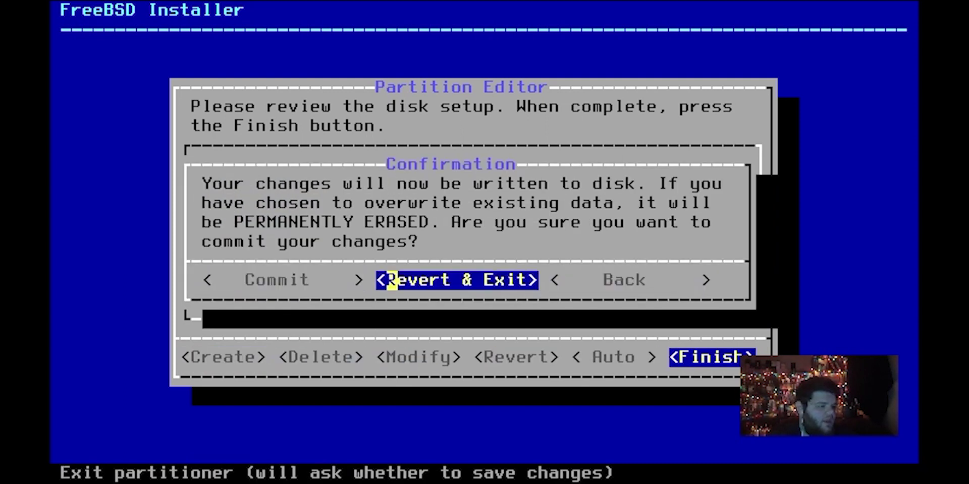
pyautogui.press('Left')
pyautogui.press('Return')
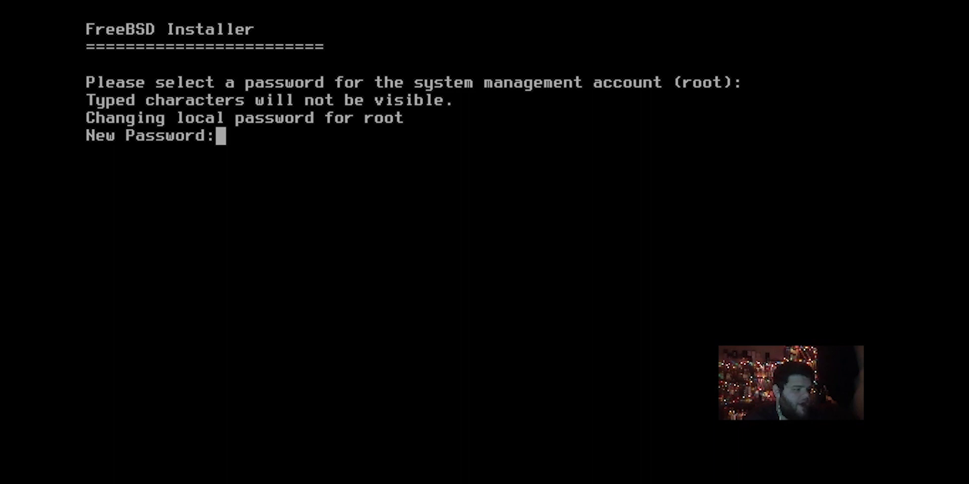
# Enter and confirm the password for the root system management account
pyautogui.press('Return')
pyautogui.press('Return')
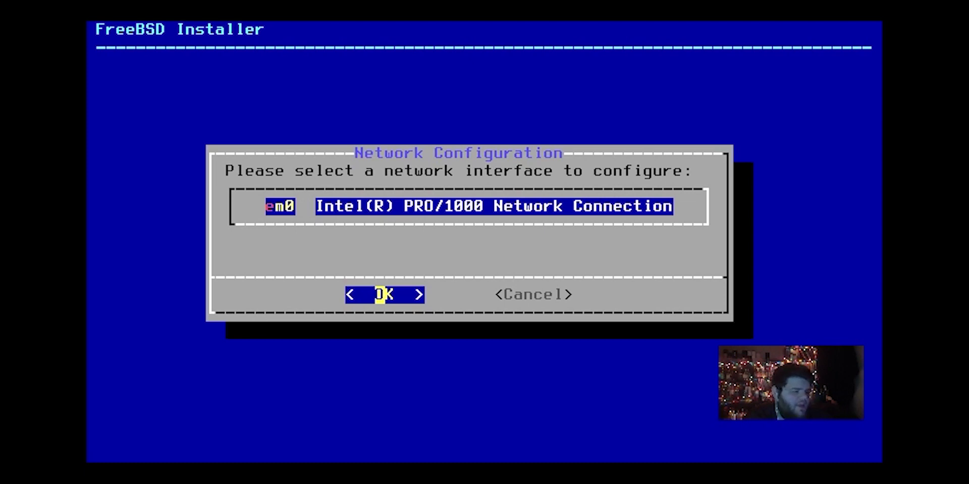
# Configure the em0 network interface for IPv4 with DHCP and IPv6 with SLAAC, accepting the prefilled DNS resolver settings
pyautogui.press('Return')
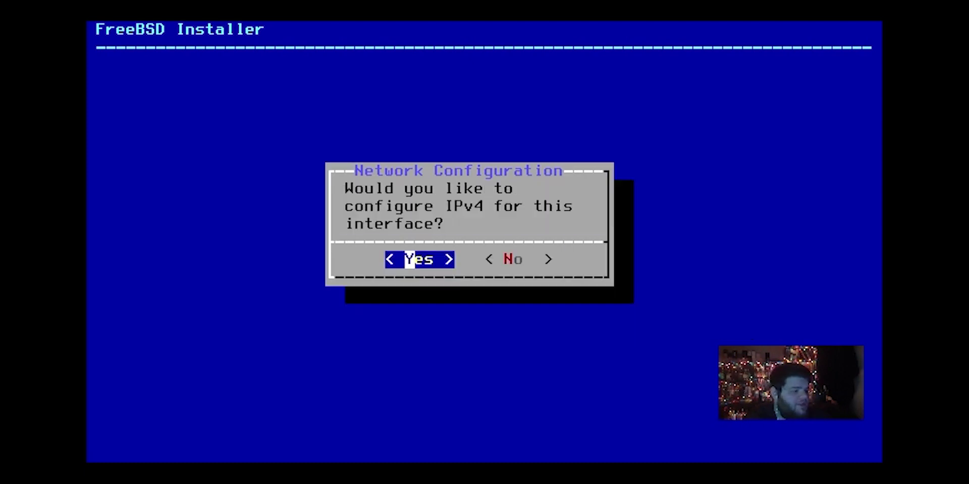
pyautogui.press('Return')
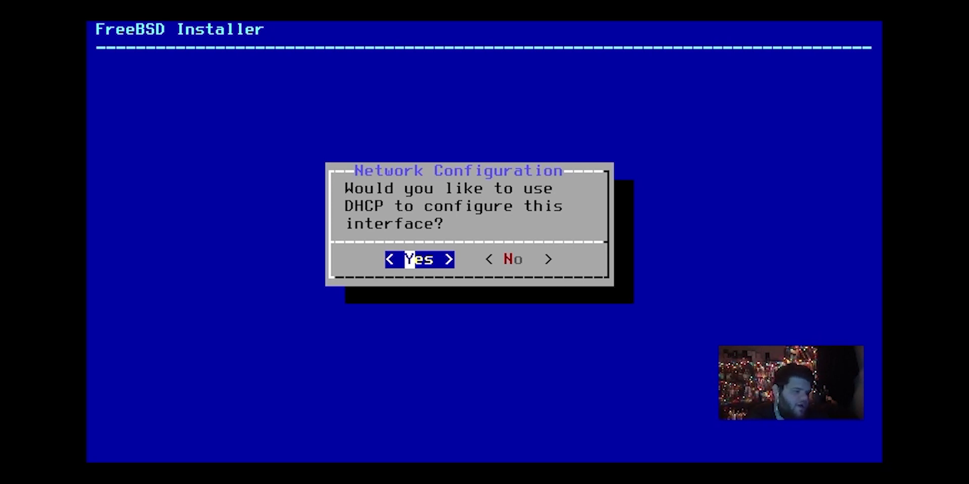
pyautogui.press('Return')
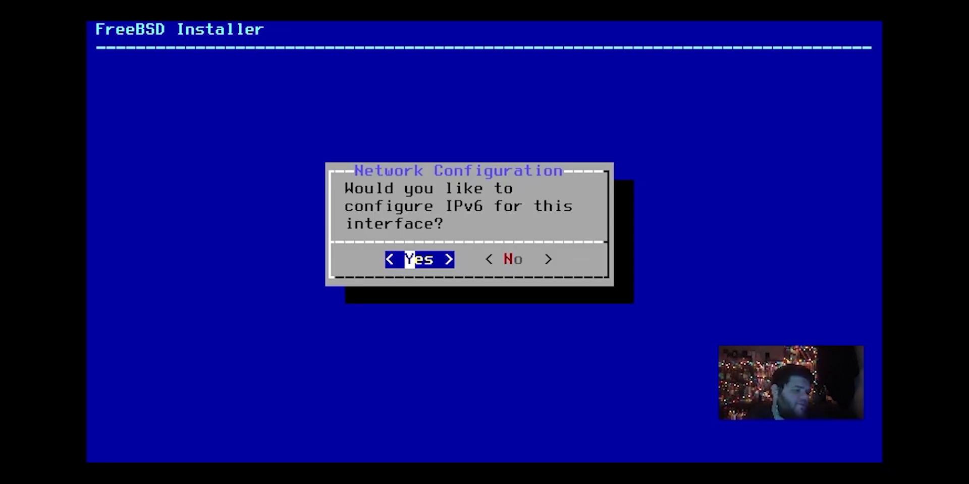
pyautogui.press('Return')
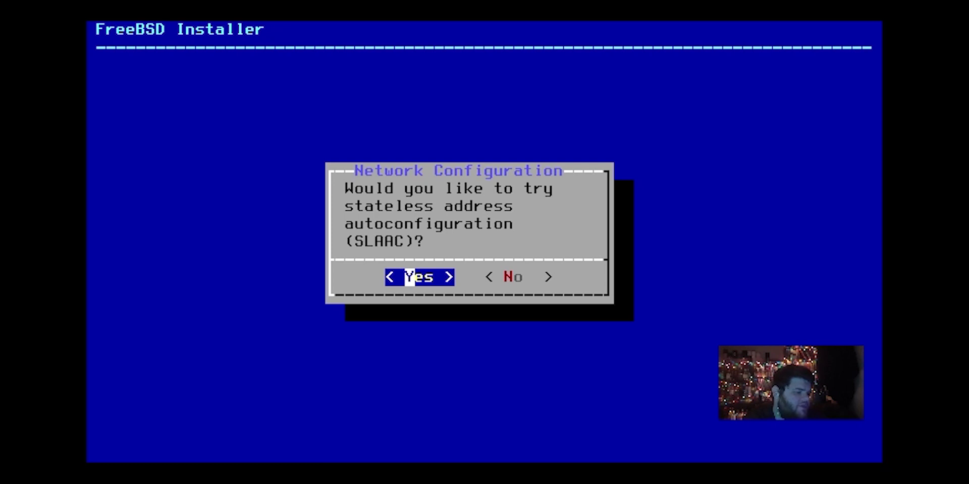
pyautogui.press('Return')
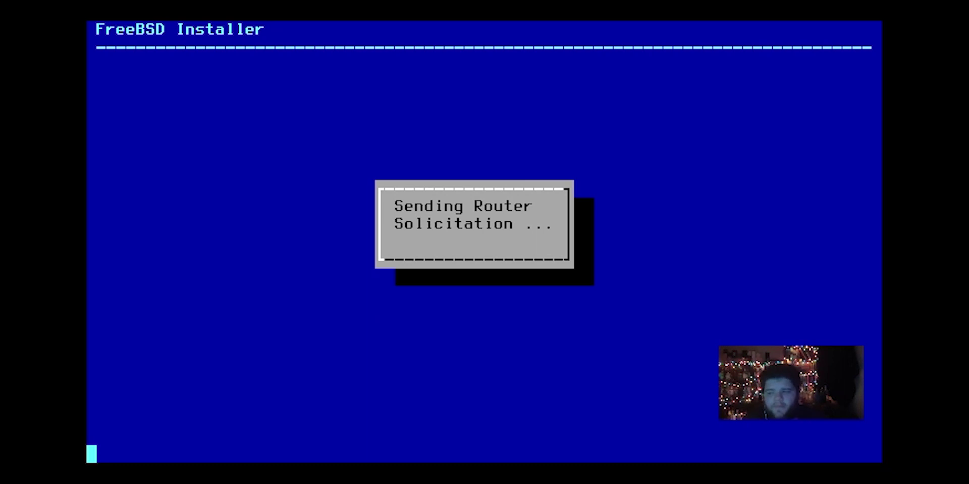
pyautogui.press('Tab')
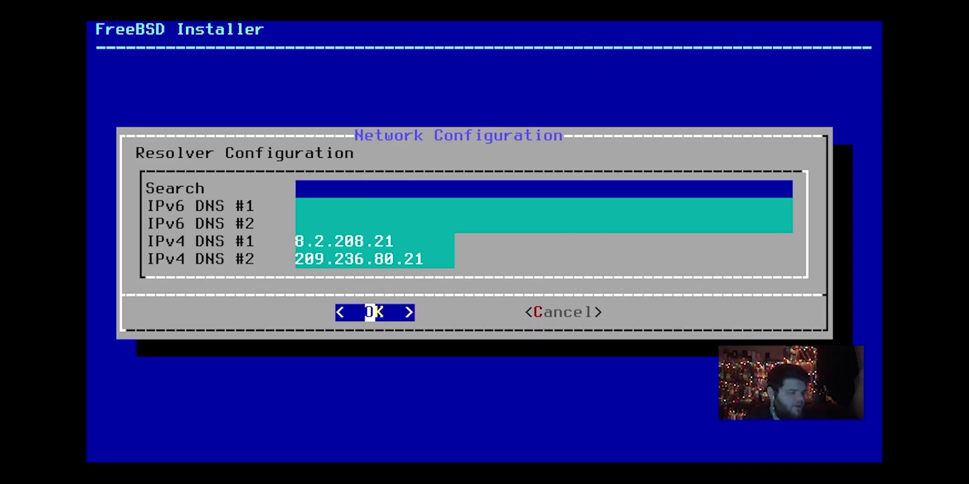
pyautogui.press('Return')
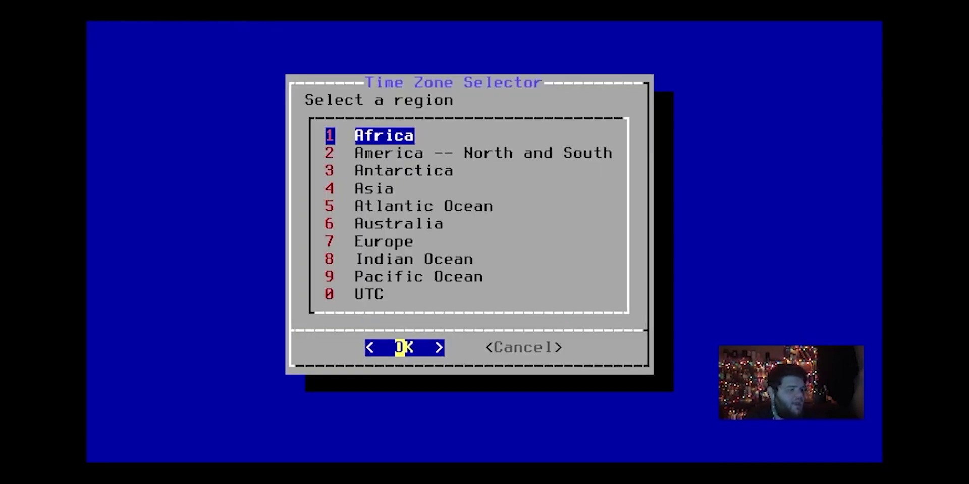
# Select America -- North and South as the time zone region
pyautogui.press('Down')
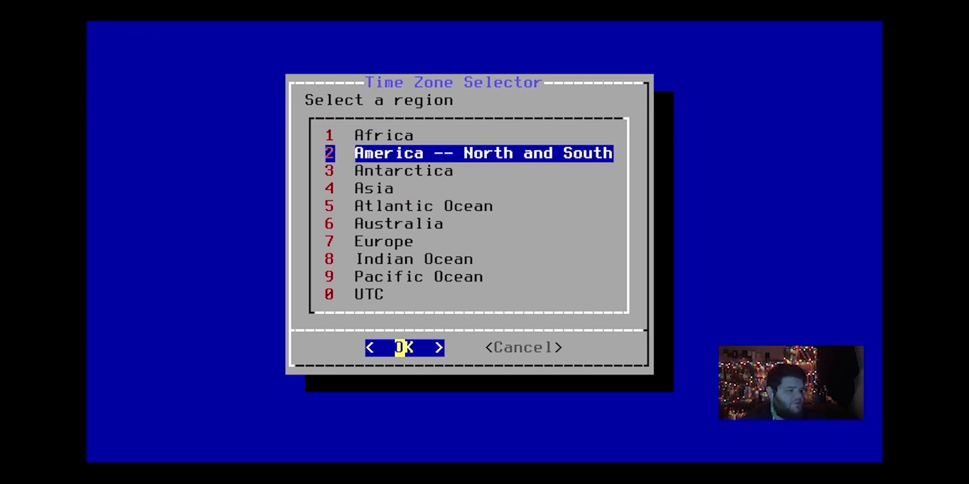
pyautogui.press('Return')
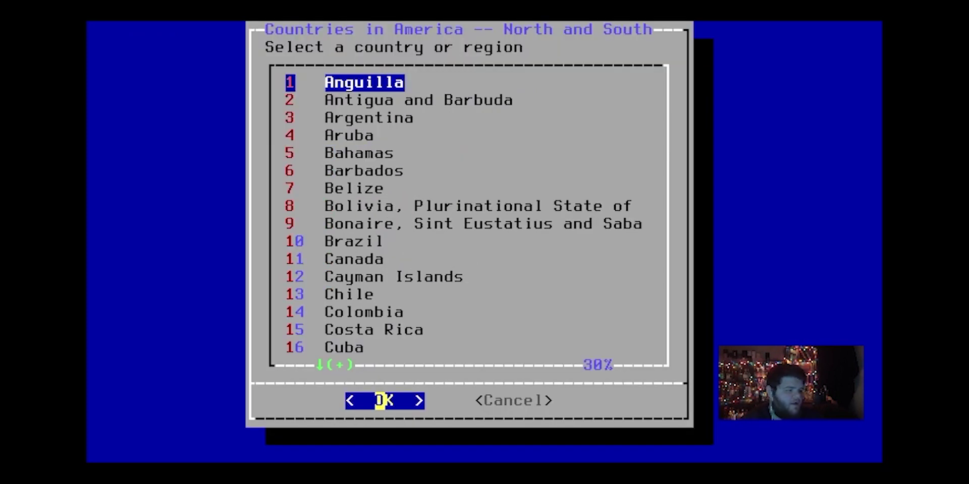
# Look through the list of countries in America -- North and South for the United States entry
pyautogui.press('Down')
pyautogui.press('Down')
pyautogui.press('Down')
pyautogui.press('Down')
pyautogui.press('Down')
pyautogui.press('Down')
pyautogui.press('Down')
pyautogui.press('Down')
pyautogui.press('Down')
pyautogui.press('Down')
pyautogui.press('Down')
pyautogui.press('Down')
pyautogui.press('Down')
pyautogui.press('Down')
pyautogui.press('Down')
pyautogui.press('Down')
pyautogui.press('Down')
pyautogui.press('Down')
pyautogui.press('Down')
pyautogui.press('Up')
pyautogui.press('Down')
pyautogui.press('Down')
pyautogui.press('Down')
pyautogui.press('Down')
pyautogui.press('Down')
pyautogui.press('Down')
pyautogui.press('Down')
pyautogui.press('Down')
pyautogui.press('Down')
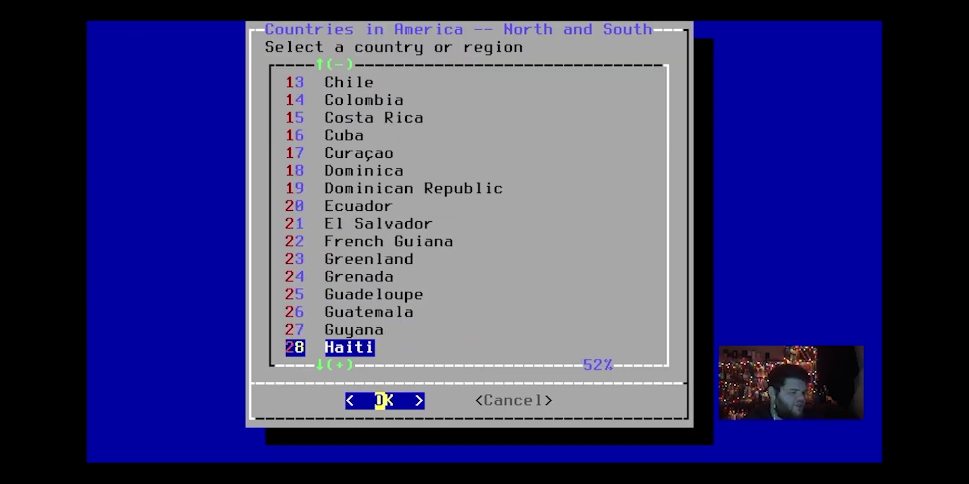
pyautogui.press('Down')
pyautogui.press('Down')
pyautogui.press('Down')
pyautogui.press('Down')
pyautogui.press('Down')
pyautogui.press('Down')
pyautogui.press('Down')
pyautogui.press('Down')
pyautogui.press('Up')
pyautogui.press('Up')
pyautogui.press('Up')
pyautogui.press('Up')
pyautogui.press('Up')
pyautogui.press('Up')
pyautogui.press('Up')
pyautogui.press('Up')
pyautogui.press('Up')
pyautogui.press('Up')
pyautogui.press('Up')
pyautogui.press('Up')
pyautogui.press('Up')
pyautogui.press('Up')
pyautogui.press('Up')
pyautogui.press('Up')
pyautogui.press('Up')
pyautogui.press('Up')
pyautogui.press('Up')
pyautogui.press('Up')
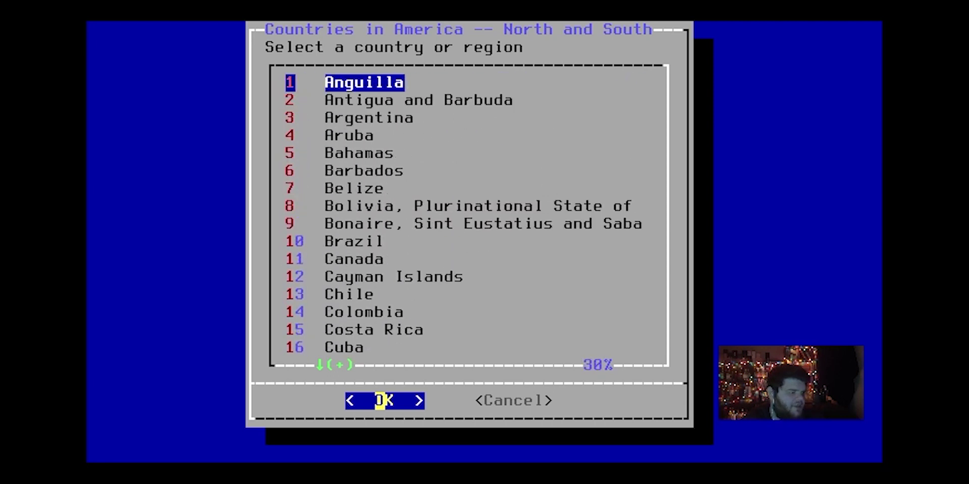
# Choose United States of America as the country for the time zone
pyautogui.press('Down')
pyautogui.press('Down')
pyautogui.press('Down')
pyautogui.press('Down')
pyautogui.press('Down')
pyautogui.press('Down')
pyautogui.press('Down')
pyautogui.press('Down')
pyautogui.press('Down')
pyautogui.press('Down')
pyautogui.press('Down')
pyautogui.press('Down')
pyautogui.press('Down')
pyautogui.press('Down')
pyautogui.press('Down')
pyautogui.press('Down')
pyautogui.press('Down')
pyautogui.press('Down')
pyautogui.press('Down')
pyautogui.press('Down')
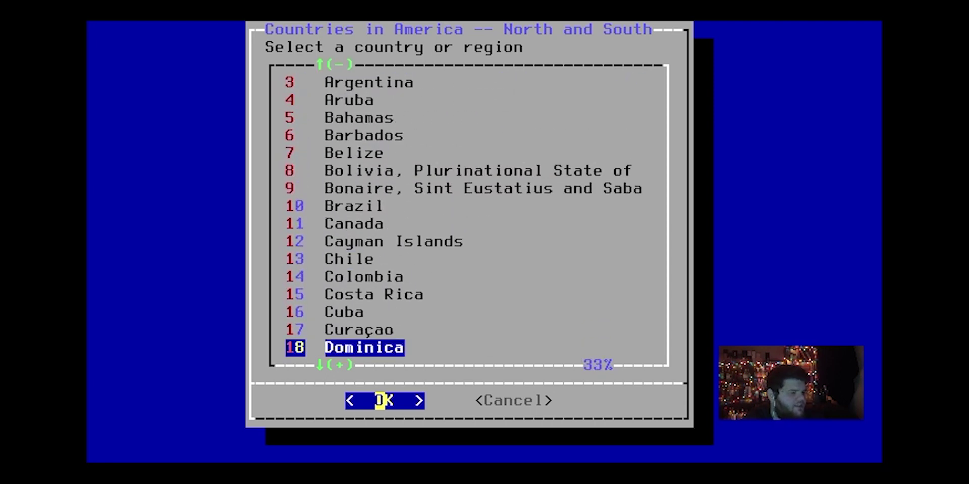
pyautogui.press('Down')
pyautogui.press('Down')
pyautogui.press('Down')
pyautogui.press('Down')
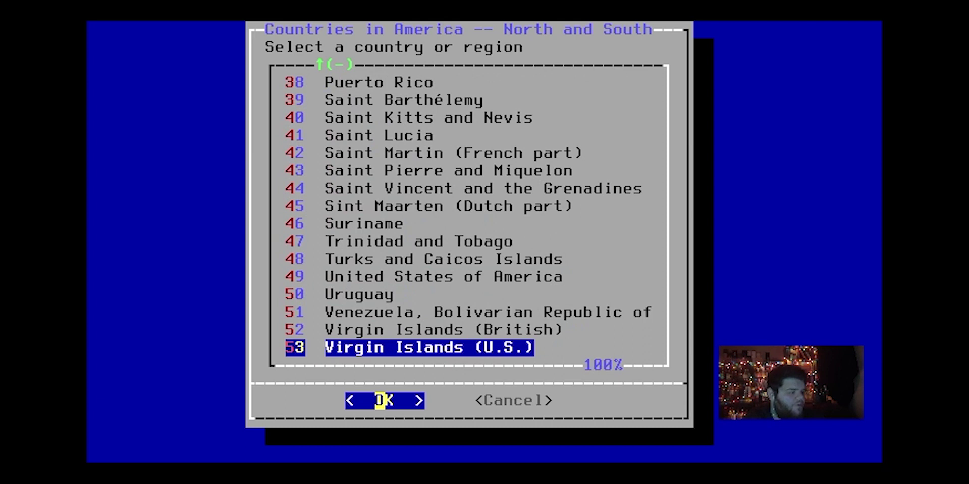
pyautogui.press('Up')
pyautogui.press('Up')
pyautogui.press('Up')
pyautogui.press('Up')
pyautogui.press('Up')
pyautogui.press('Down')
pyautogui.press('Return')
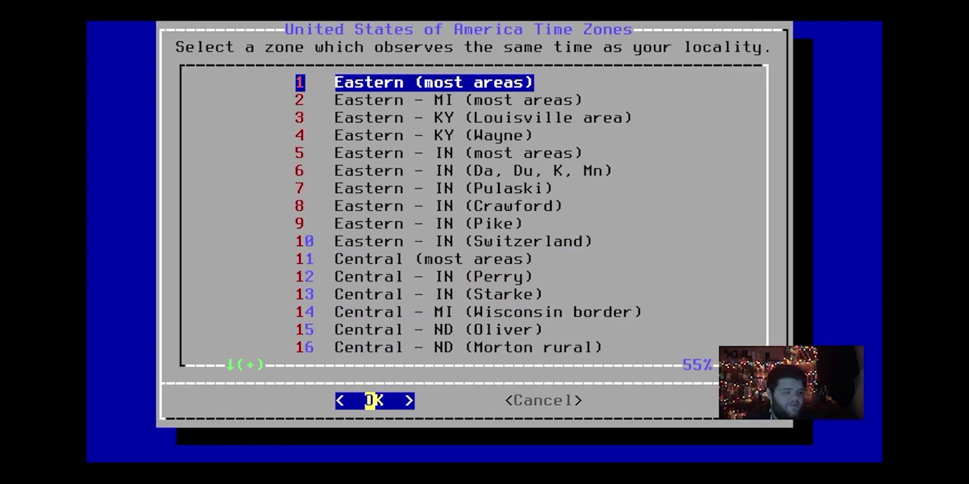
# Look through the United States time zone list, comparing the Eastern, Central, Mountain and Pacific entries for the matching locality
pyautogui.press('Down')
pyautogui.press('Down')
pyautogui.press('Down')
pyautogui.press('Down')
pyautogui.press('Down')
pyautogui.press('Down')
pyautogui.press('Down')
pyautogui.press('Down')
pyautogui.press('Down')
pyautogui.press('Down')
pyautogui.press('Down')
pyautogui.press('Down')
pyautogui.press('Down')
pyautogui.press('Down')
pyautogui.press('Down')
pyautogui.press('Down')
pyautogui.press('Down')
pyautogui.press('Down')
pyautogui.press('Down')
pyautogui.press('Down')
pyautogui.press('Up')
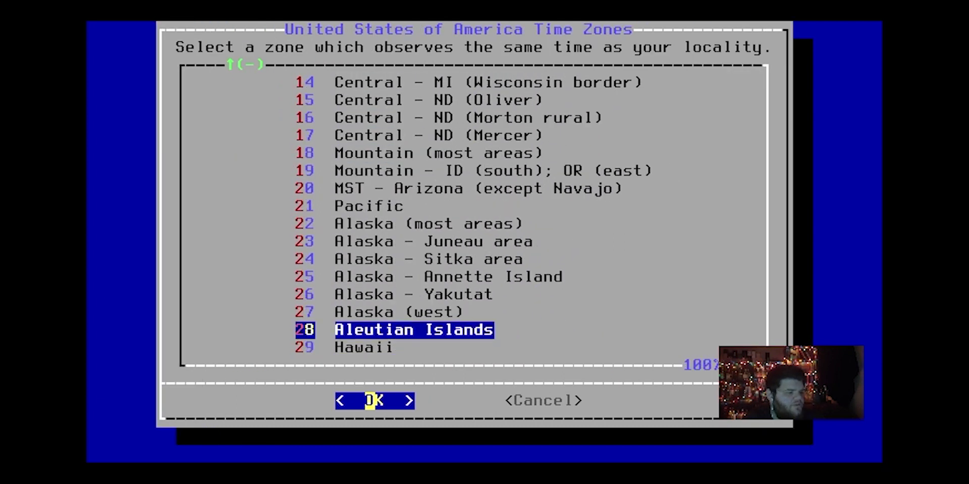
pyautogui.press('Up')
pyautogui.press('Up')
pyautogui.press('Up')
pyautogui.press('Up')
pyautogui.press('Up')
pyautogui.press('Up')
pyautogui.press('Up')
pyautogui.press('Up')
pyautogui.press('Up')
pyautogui.press('Up')
pyautogui.press('Up')
pyautogui.press('Up')
pyautogui.press('Up')
pyautogui.press('Up')
pyautogui.press('Up')
pyautogui.press('Up')
pyautogui.press('Up')
pyautogui.press('Up')
pyautogui.press('Up')
pyautogui.press('Up')
pyautogui.press('Down')
pyautogui.press('Down')
pyautogui.press('Down')
pyautogui.press('Down')
pyautogui.press('Down')
pyautogui.press('Down')
pyautogui.press('Down')
pyautogui.press('Down')
pyautogui.press('Down')
pyautogui.press('Down')
pyautogui.press('Down')
pyautogui.press('Down')
pyautogui.press('Down')
pyautogui.press('Down')
pyautogui.press('Down')
pyautogui.press('Down')
pyautogui.press('Down')
pyautogui.press('Down')
pyautogui.press('Down')
pyautogui.press('Down')
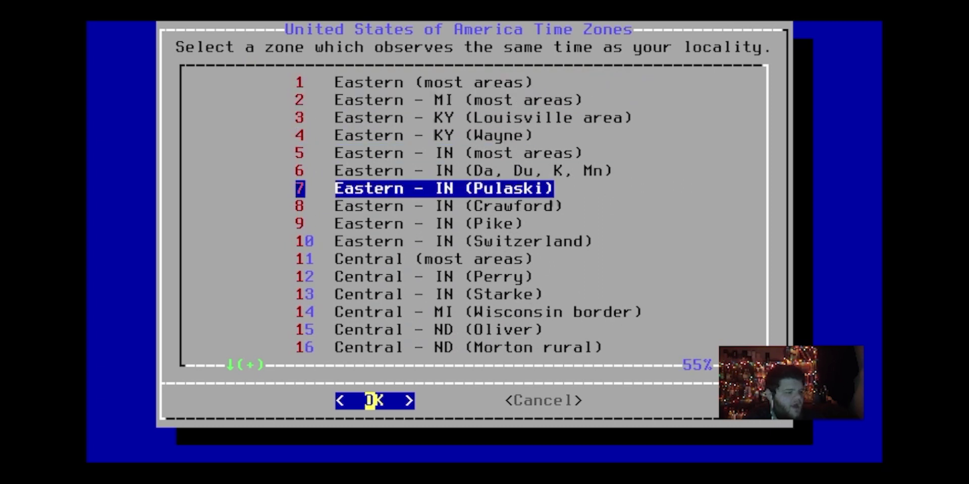
pyautogui.press('Up')
pyautogui.press('Up')
pyautogui.press('Up')
pyautogui.press('Up')
pyautogui.press('Up')
pyautogui.press('Up')
pyautogui.press('Up')
pyautogui.press('Up')
pyautogui.press('Up')
pyautogui.press('Up')
pyautogui.press('Up')
pyautogui.press('Up')
pyautogui.press('Up')
pyautogui.press('Up')
pyautogui.press('Up')
pyautogui.press('Up')
pyautogui.press('Up')
pyautogui.press('Up')
pyautogui.press('Up')
pyautogui.press('Up')
pyautogui.press('Up')
pyautogui.press('Up')
pyautogui.press('Up')
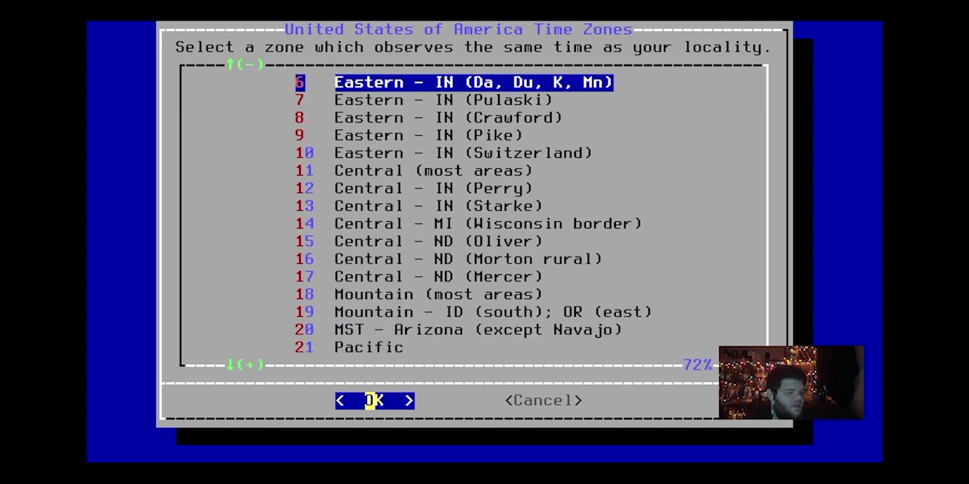
pyautogui.press('Down')
pyautogui.press('Down')
pyautogui.press('Down')
pyautogui.press('Down')
pyautogui.press('Down')
pyautogui.press('Down')
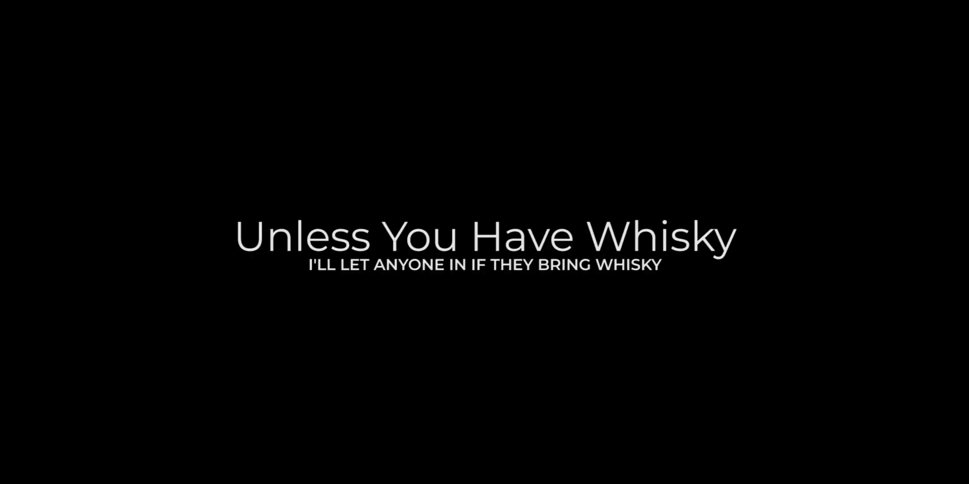
pyautogui.press('Up')
pyautogui.press('Up')
pyautogui.press('Up')
pyautogui.press('Up')
pyautogui.press('Up')
pyautogui.press('Up')
pyautogui.press('Up')
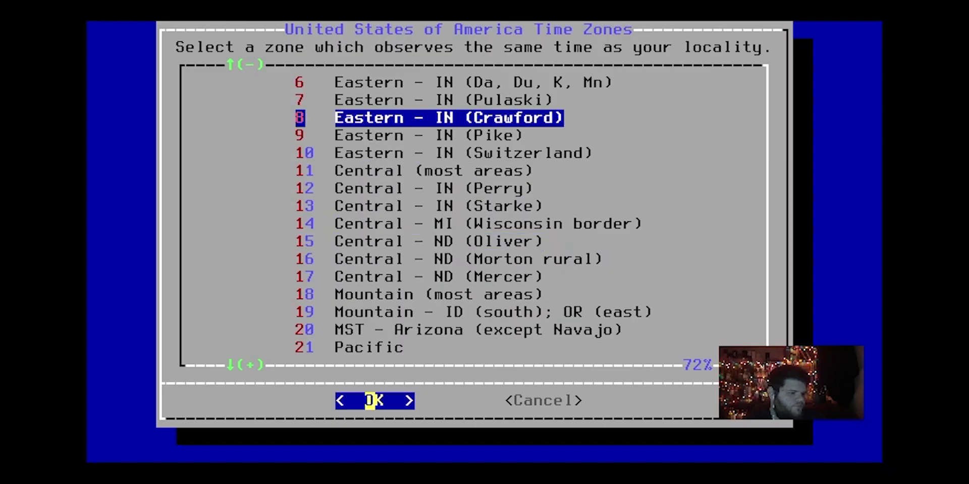
pyautogui.press('Up')
pyautogui.press('Up')
pyautogui.press('Up')
pyautogui.press('Down')
pyautogui.press('Down')
pyautogui.press('Down')
pyautogui.press('Down')
pyautogui.press('Down')
pyautogui.press('Down')
pyautogui.press('Down')
pyautogui.press('Down')
pyautogui.press('Down')
pyautogui.press('Down')
pyautogui.press('Down')
pyautogui.press('Down')
pyautogui.press('Down')
pyautogui.press('Down')
pyautogui.press('Down')
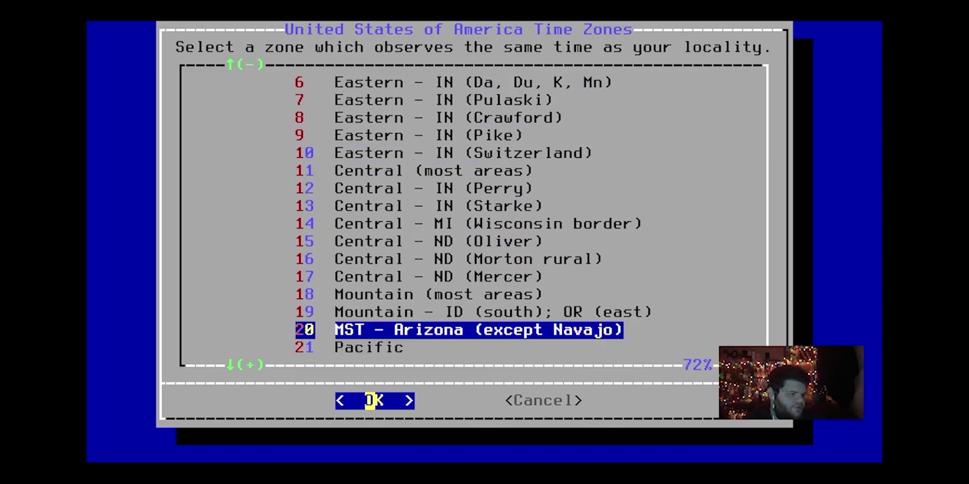
pyautogui.press('Up')
pyautogui.press('Up')
pyautogui.press('Up')
pyautogui.press('Up')
pyautogui.press('Up')
pyautogui.press('Up')
pyautogui.press('Up')
pyautogui.press('Up')
pyautogui.press('Up')
pyautogui.press('Down')
pyautogui.press('Down')
pyautogui.press('Down')
pyautogui.press('Down')
pyautogui.press('Down')
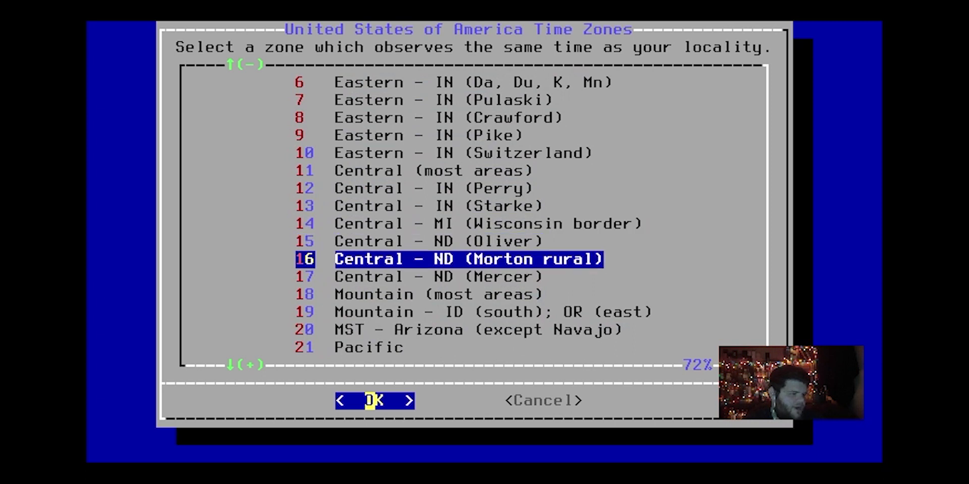
pyautogui.press('Down')
pyautogui.press('Up')
pyautogui.press('Up')
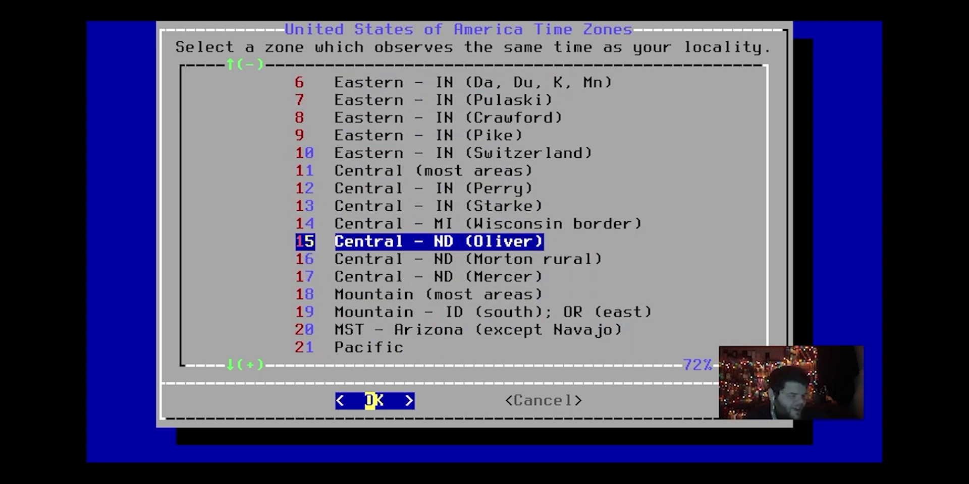
pyautogui.press('Up')
pyautogui.press('Down')
pyautogui.press('Down')
pyautogui.press('Down')
pyautogui.press('Down')
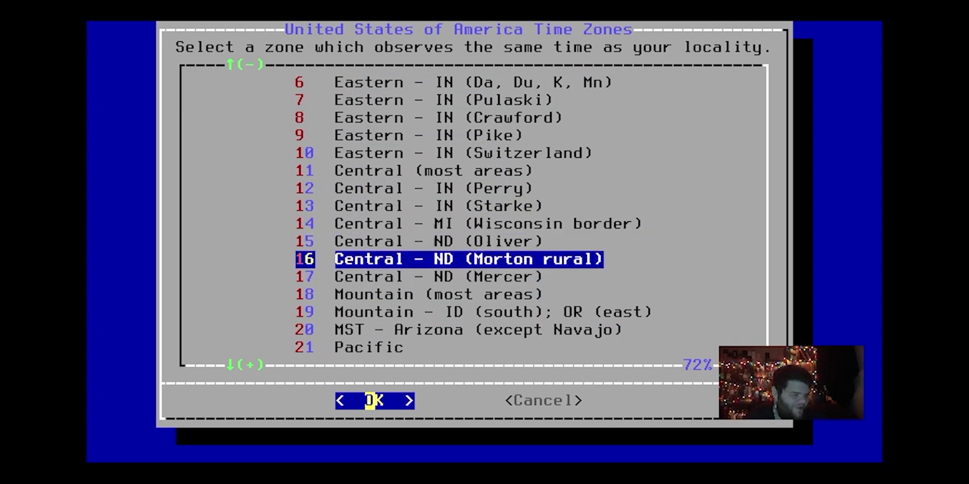
# Choose a Central zone from the United States time zones and accept the abbreviation CST
pyautogui.press('Up')
pyautogui.press('Up')
pyautogui.press('Up')
pyautogui.press('Up')
pyautogui.press('Up')
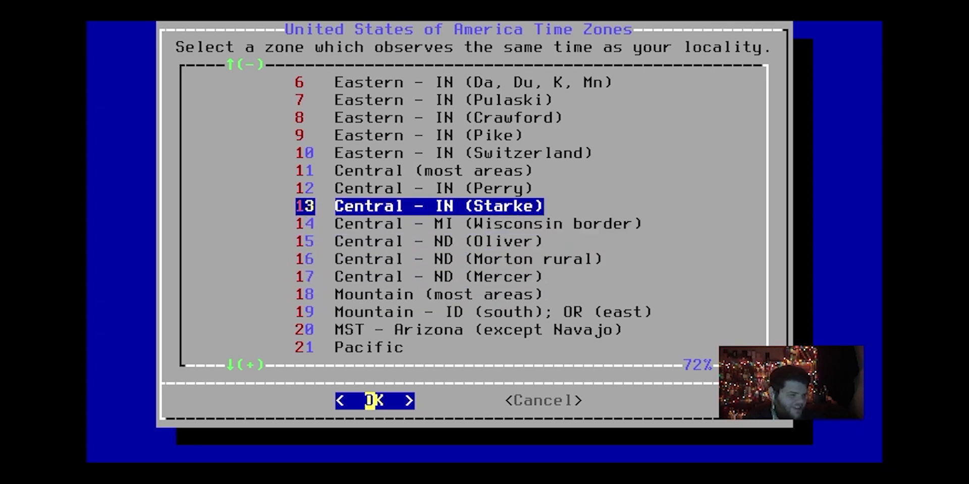
pyautogui.press('Down')
pyautogui.press('Return')
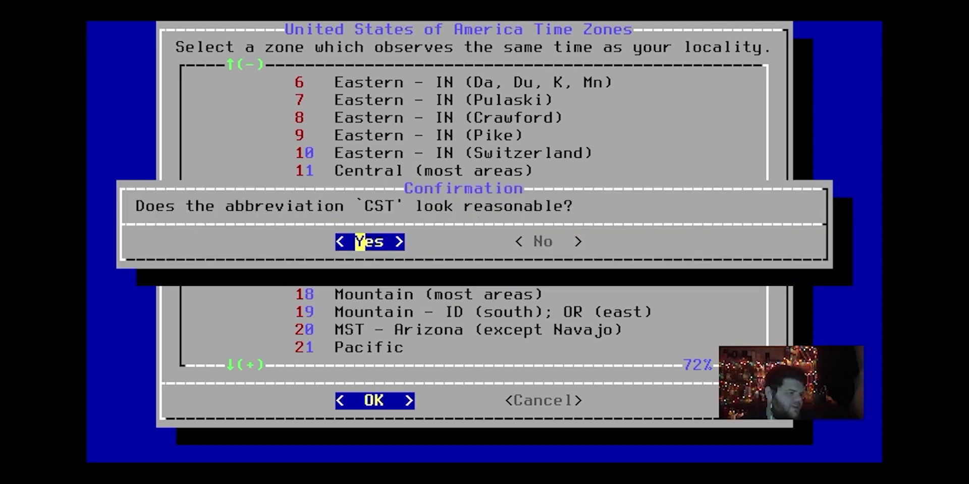
pyautogui.press('Return')
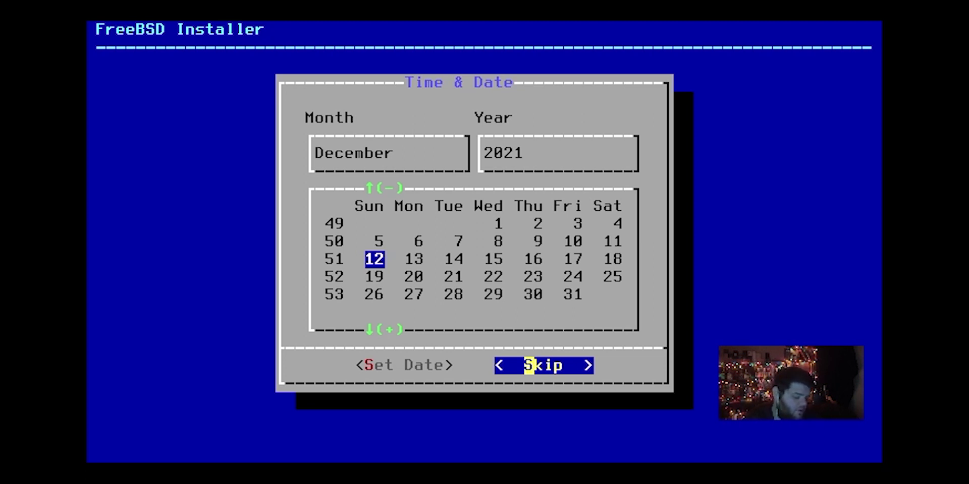
# Set the system date to 12 December 2021 and the system time to the prefilled 17:44:50
pyautogui.press('Left')
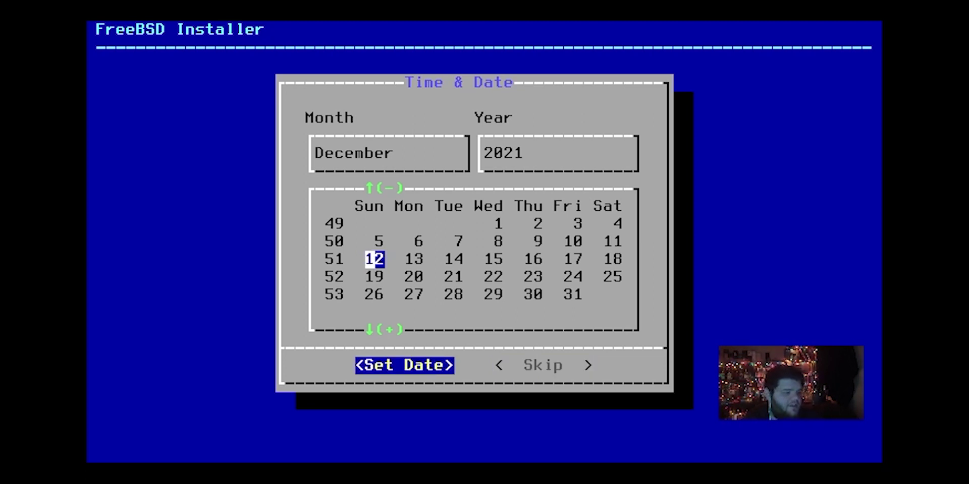
pyautogui.press('Return')
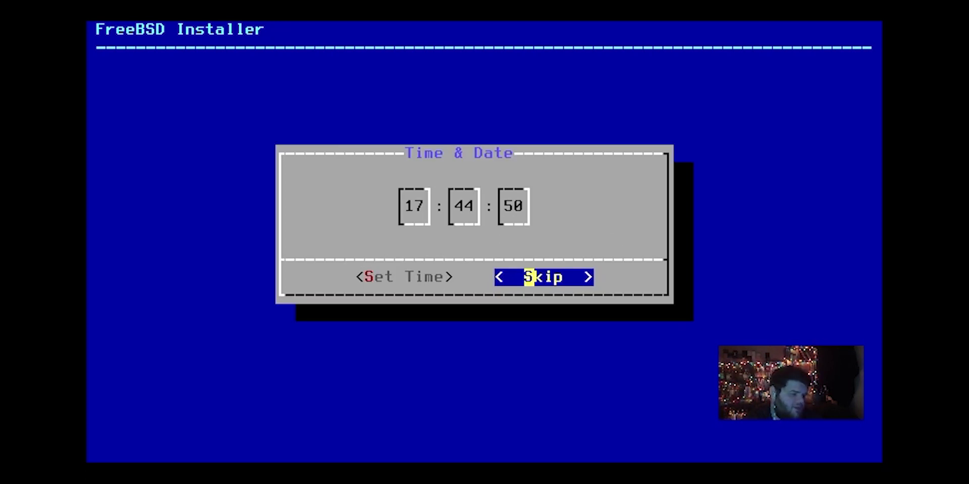
pyautogui.press('Left')
pyautogui.press('Return')
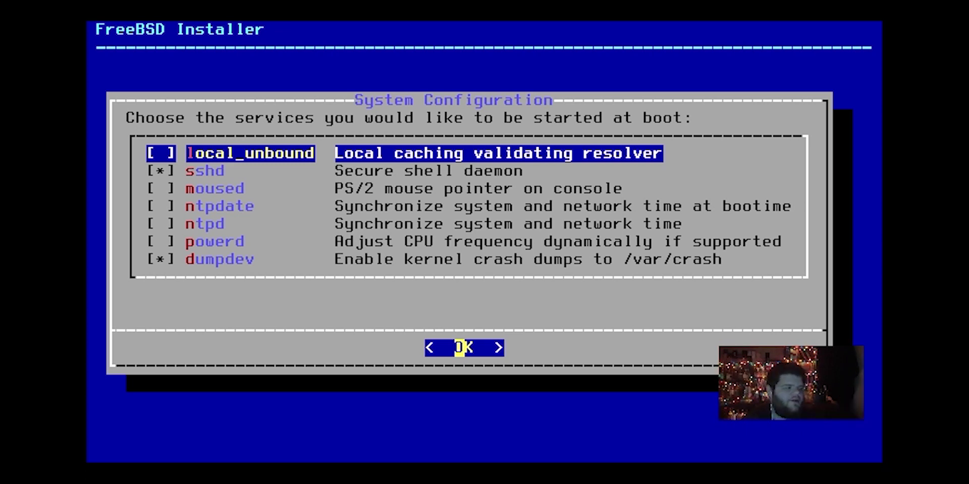
# Review the boot services and accept the selection with only sshd and dumpdev enabled
pyautogui.press('Down')
pyautogui.press('Down')
pyautogui.press('Down')
pyautogui.press('Up')
pyautogui.press('Up')
pyautogui.press('Up')
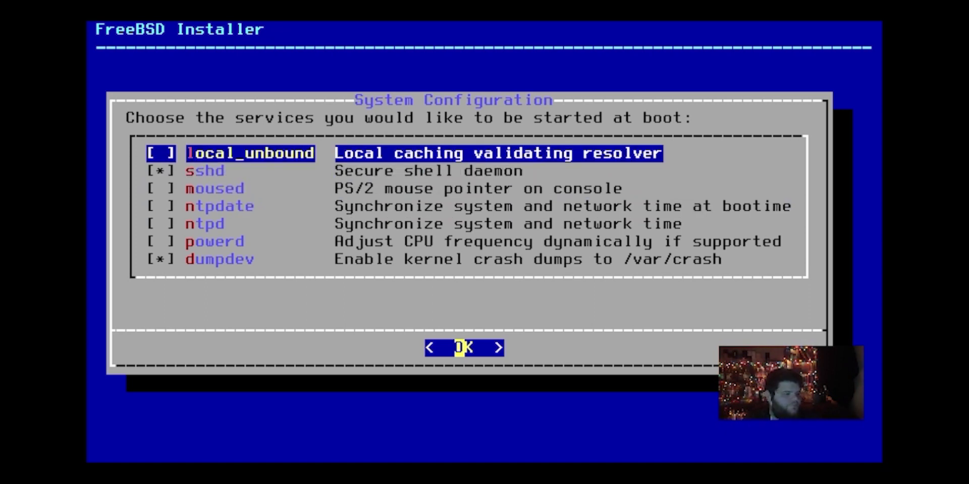
pyautogui.press('Down')
pyautogui.press('Down')
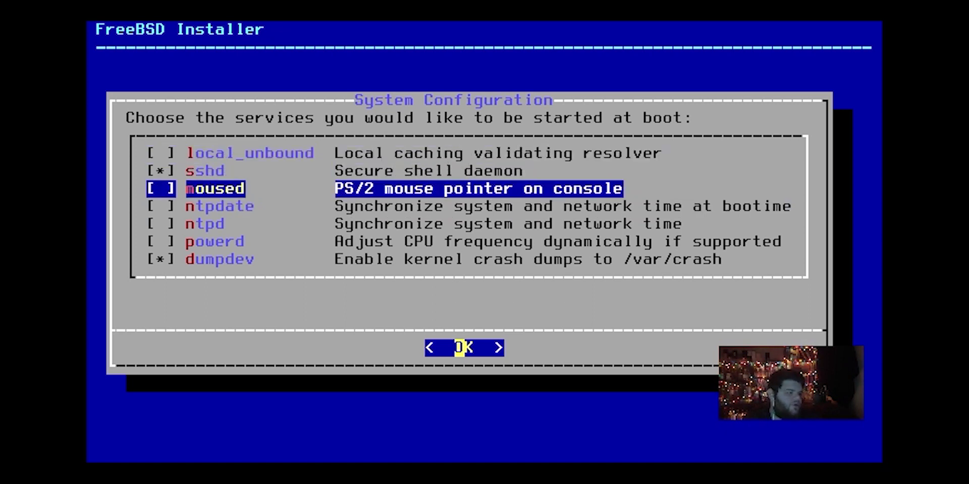
pyautogui.press('Up')
pyautogui.press('Up')
pyautogui.press('Down')
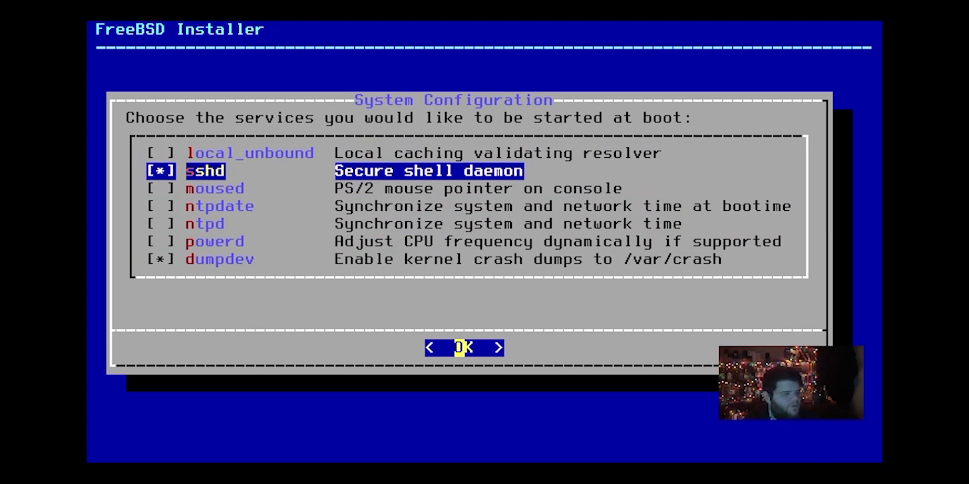
pyautogui.press('Down')
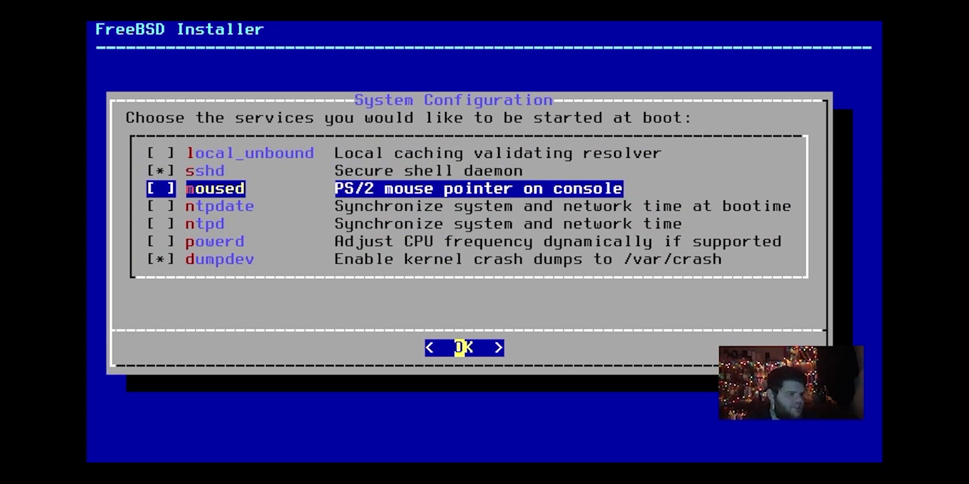
pyautogui.press('Return')
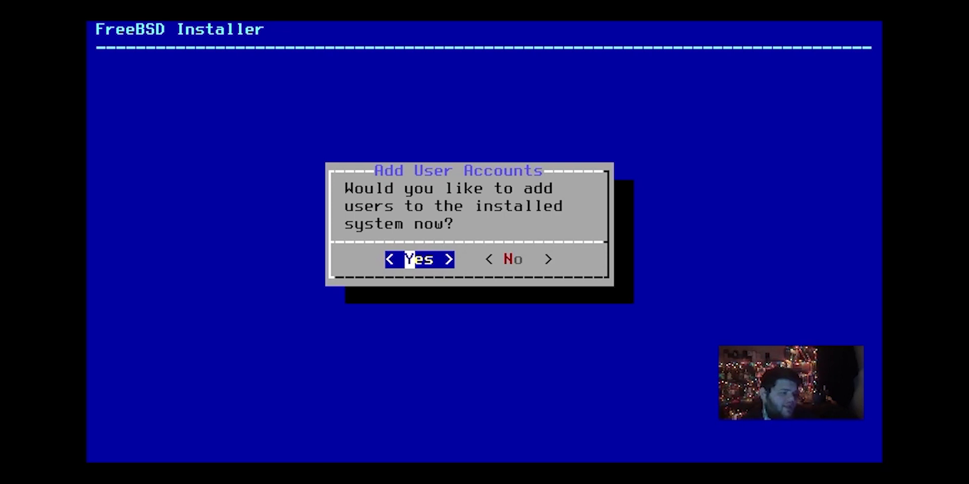
# Choose to add a user to the installed system and enter the new account's username
pyautogui.press('Return')
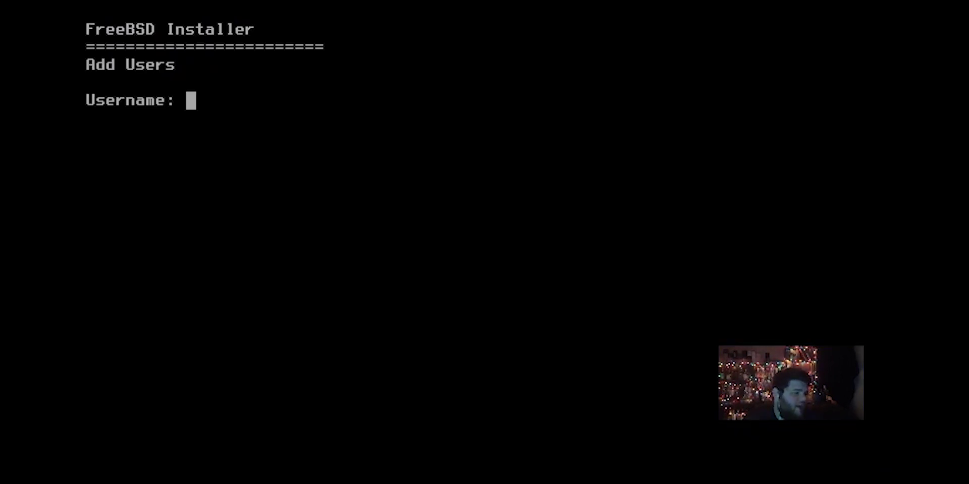
pyautogui.write('mkac')
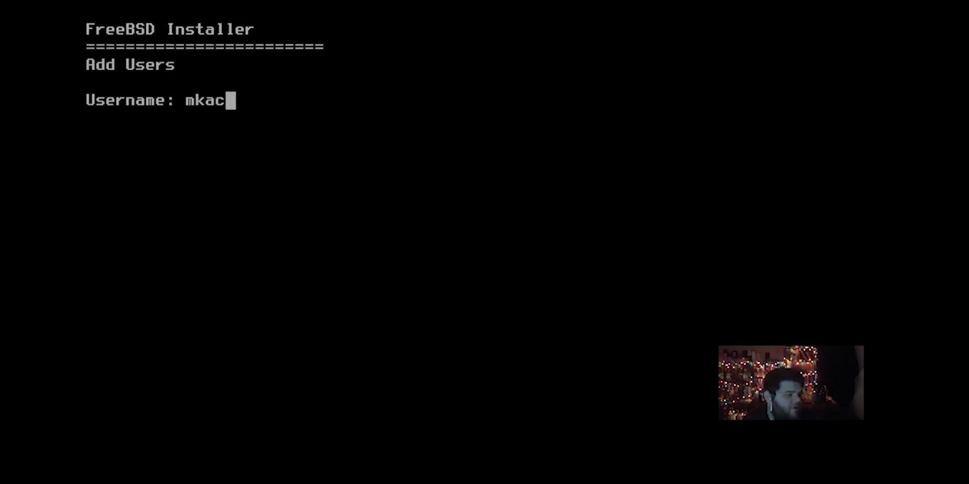
pyautogui.press('BackSpace')
pyautogui.press('BackSpace')
pyautogui.press('BackSpace')
pyautogui.write('akc')
pyautogui.press('Return')
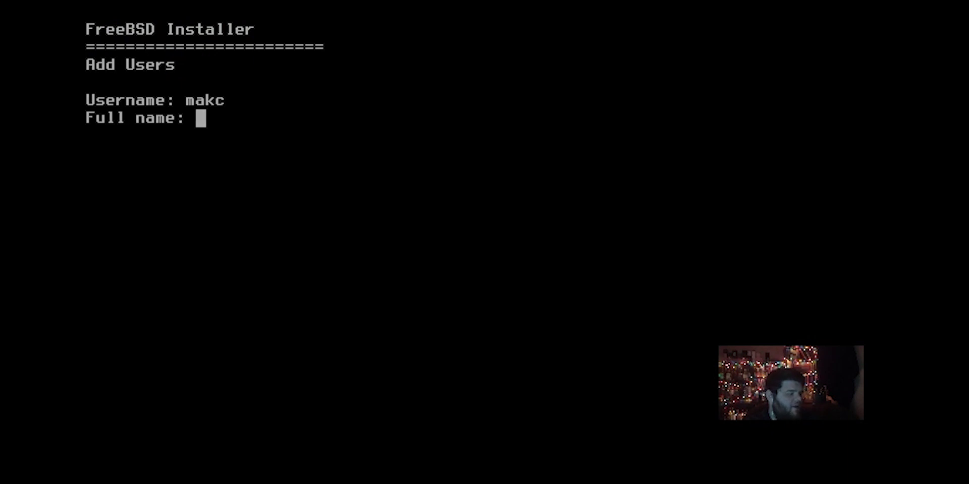
# Enter "None of your business" as the account's full name and accept the default Uid and login group
pyautogui.write('None of your')
pyautogui.write(' busi')
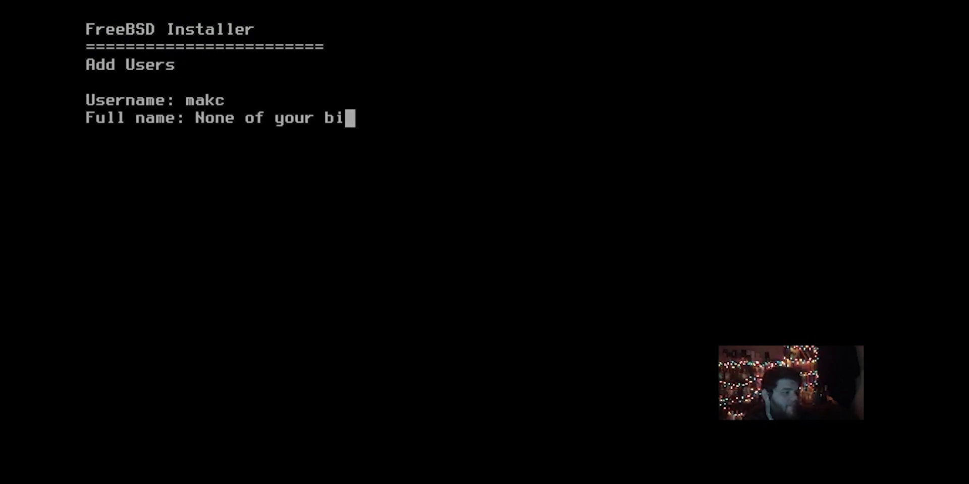
pyautogui.press('BackSpace')
pyautogui.write('usiness')
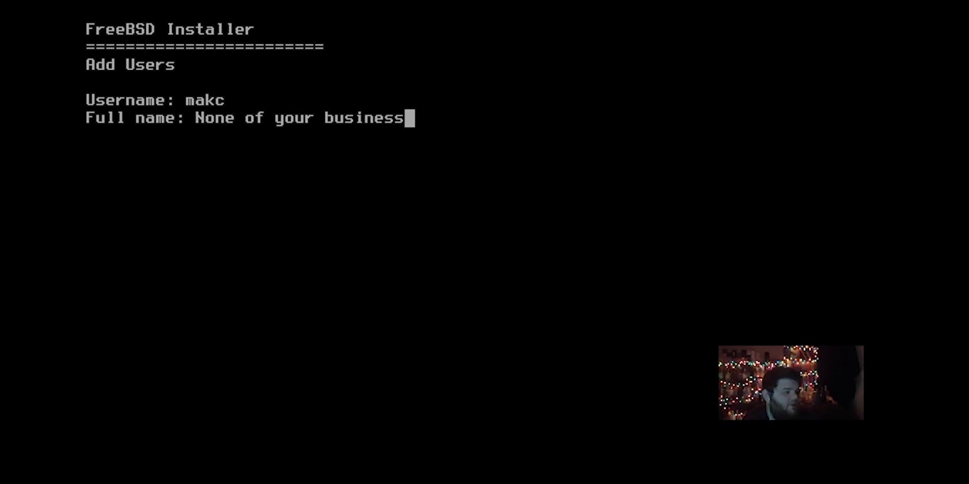
pyautogui.press('Return')
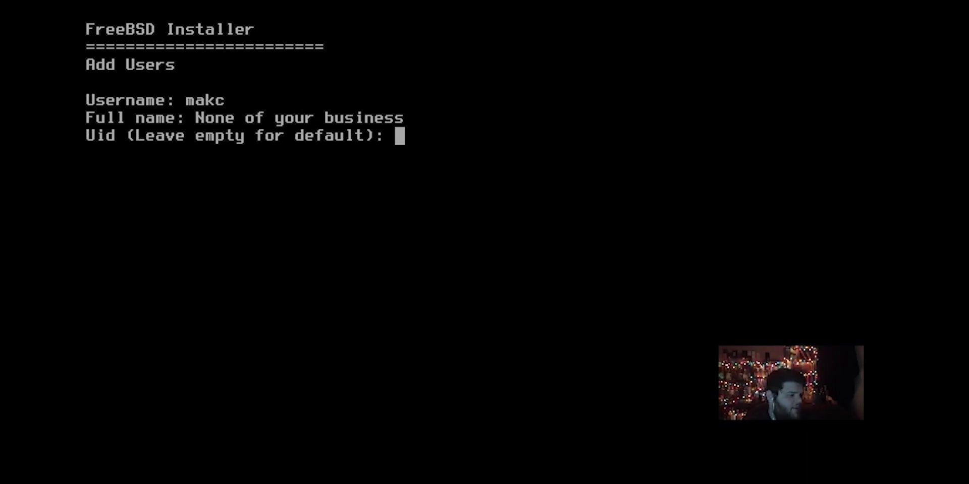
pyautogui.press('Return')
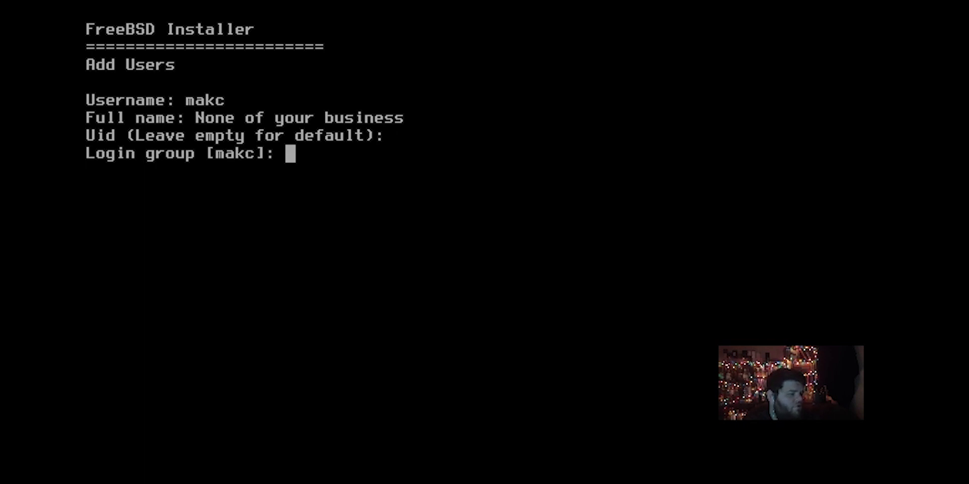
pyautogui.press('Return')
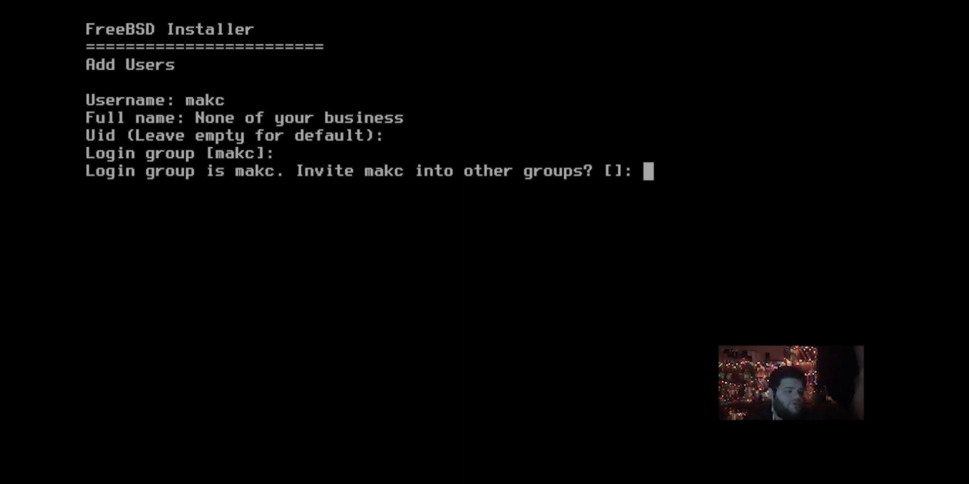
# Invite the account into the wheel group and accept the default login class, sh shell, home directory and directory permissions
pyautogui.write('wheel')
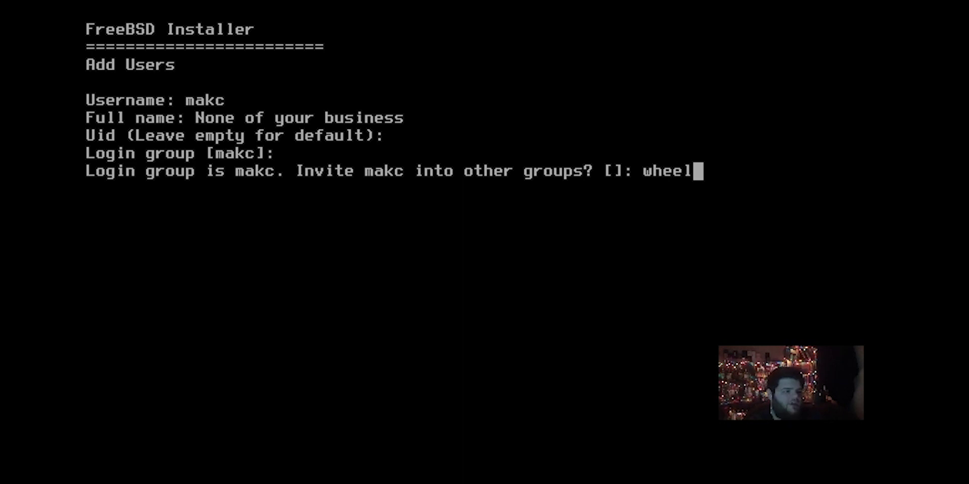
pyautogui.press('Return')
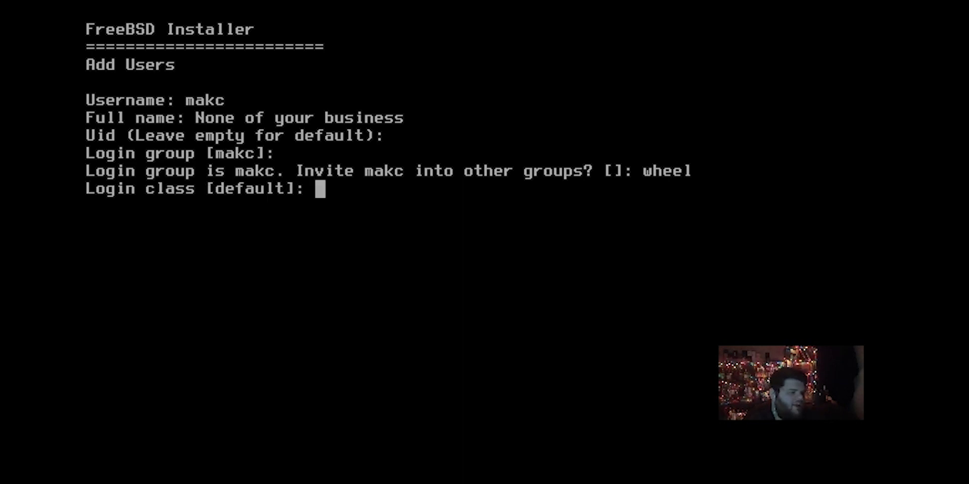
pyautogui.press('Return')
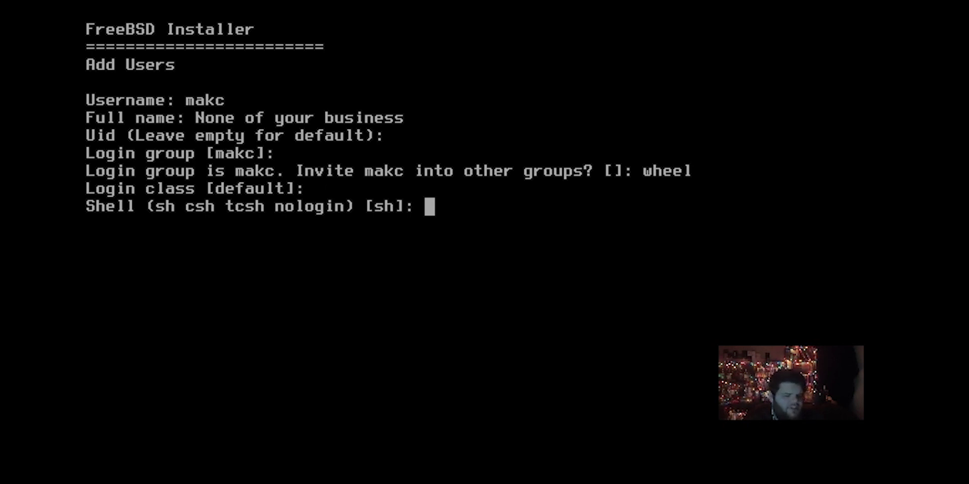
pyautogui.press('Return')
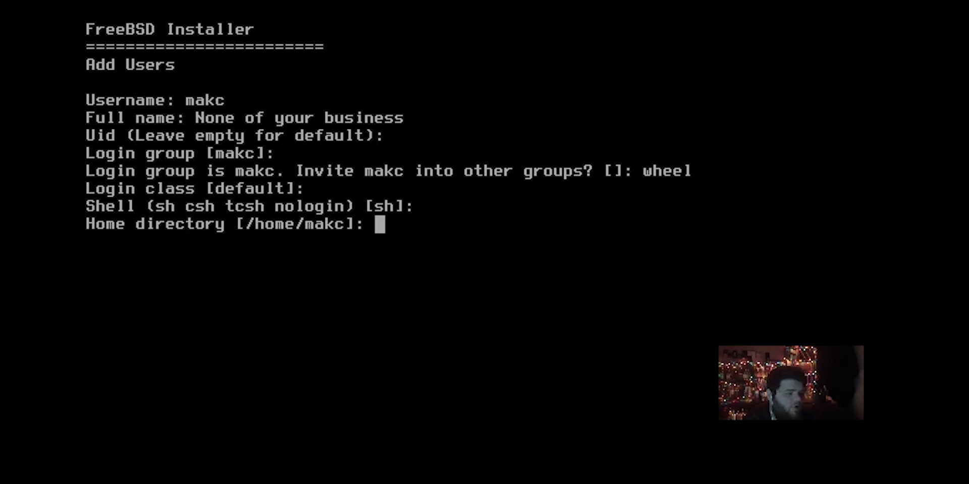
pyautogui.press('Return')
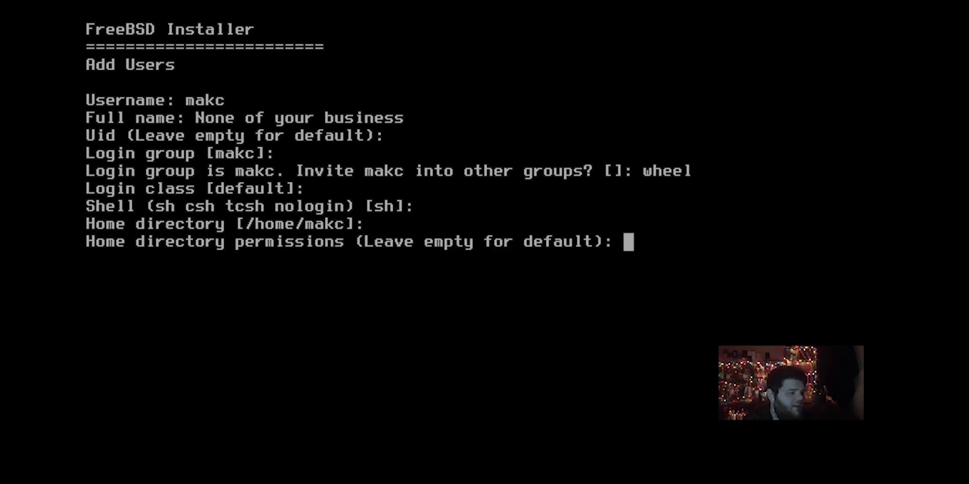
pyautogui.press('Return')
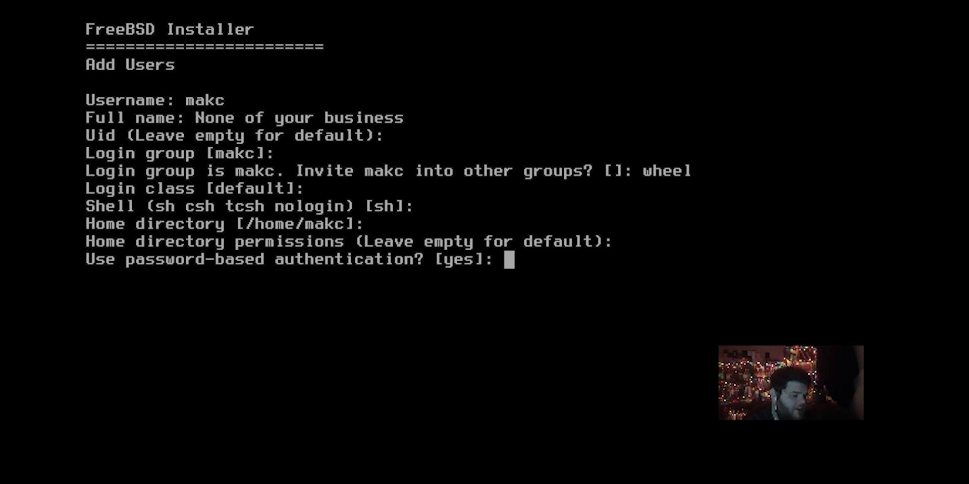
# Enable password-based authentication, decline empty and random passwords, enter the account password twice, and leave the account unlocked
pyautogui.write('y')
pyautogui.press('Return')
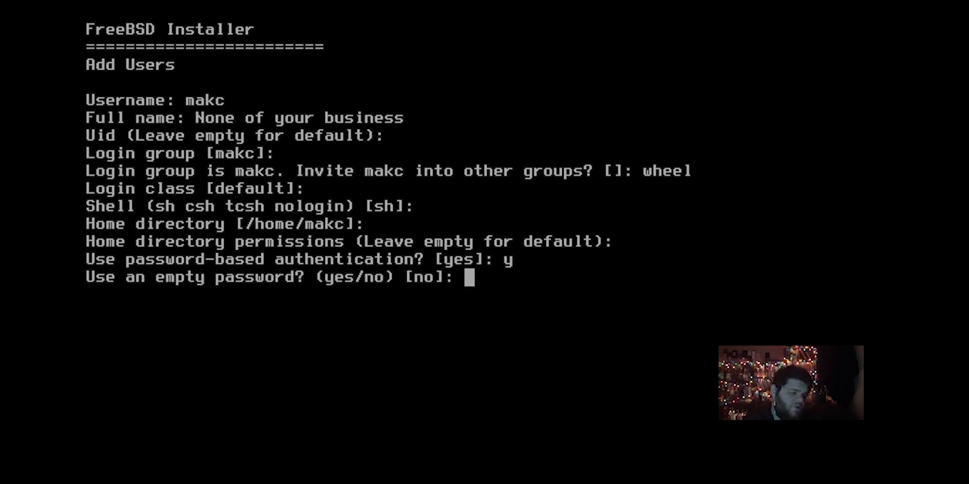
pyautogui.write('n')
pyautogui.press('Return')
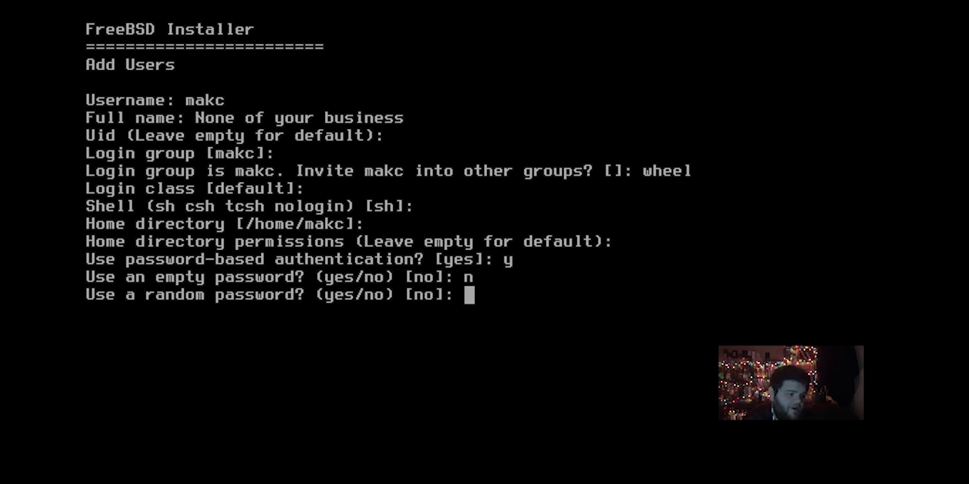
pyautogui.write('n')
pyautogui.press('Return')
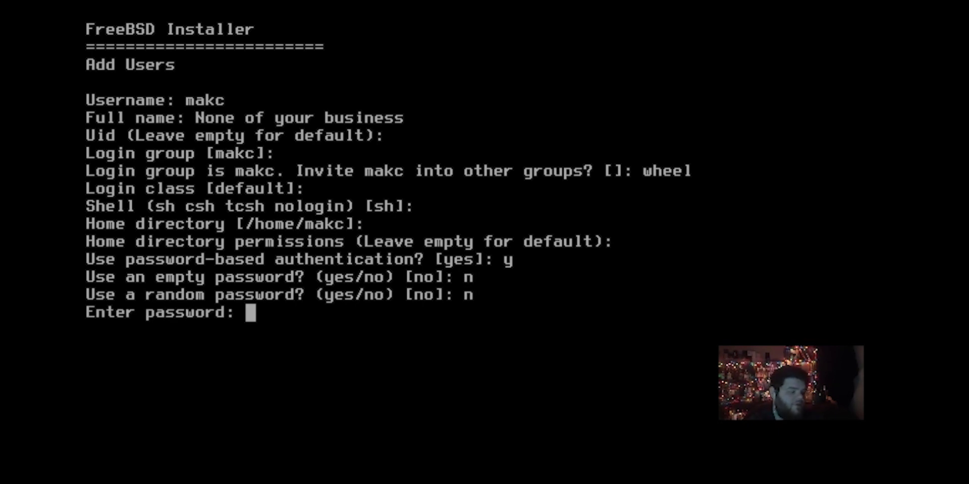
pyautogui.press('Return')
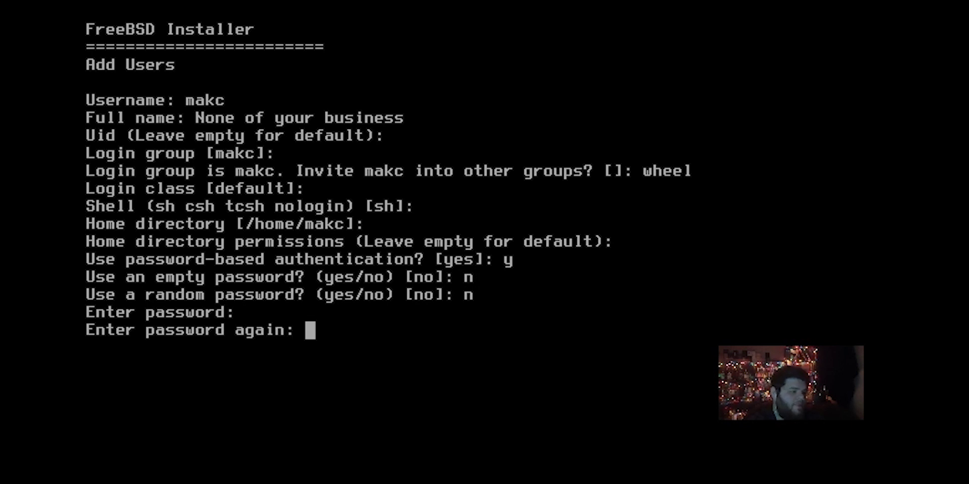
pyautogui.press('Return')
pyautogui.press('Return')
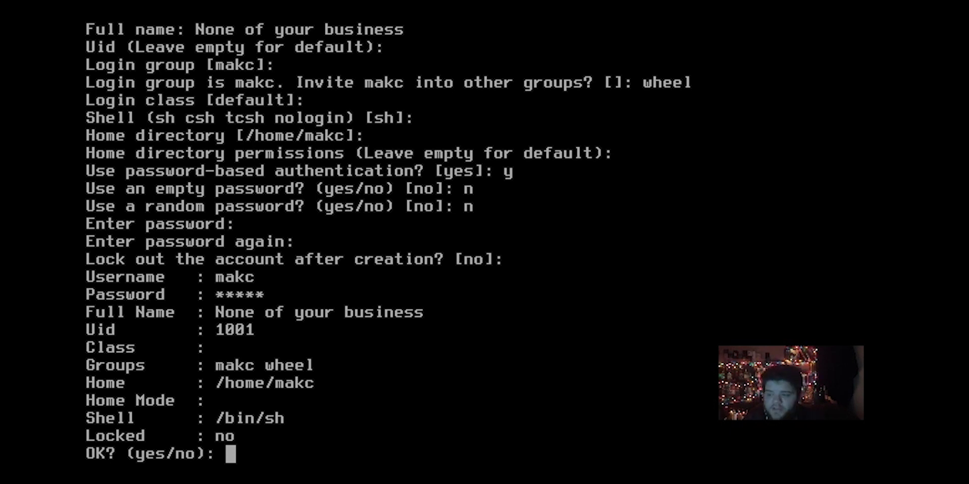
# Confirm the new user's details with yes and decline adding another user
pyautogui.write('yes')
pyautogui.press('Return')
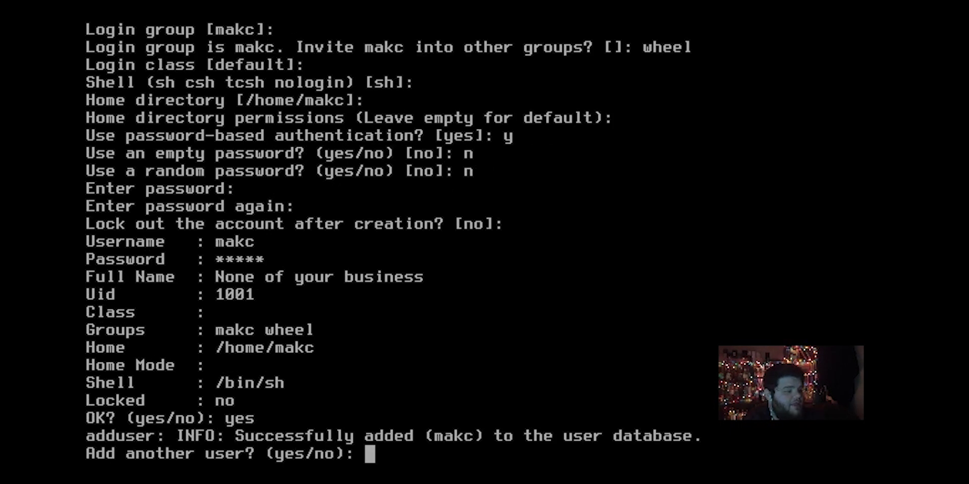
pyautogui.write('no')
pyautogui.press('Return')
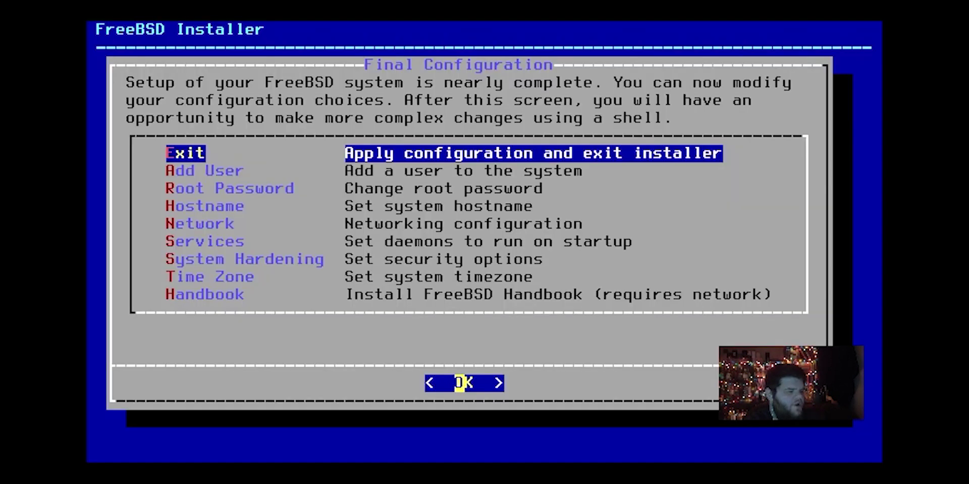
# Look through the final configuration options, from Exit to Handbook, for anything that still needs changing
pyautogui.press('Down')
pyautogui.press('Down')
pyautogui.press('Down')
pyautogui.press('Down')
pyautogui.press('Down')
pyautogui.press('Down')
pyautogui.press('Down')
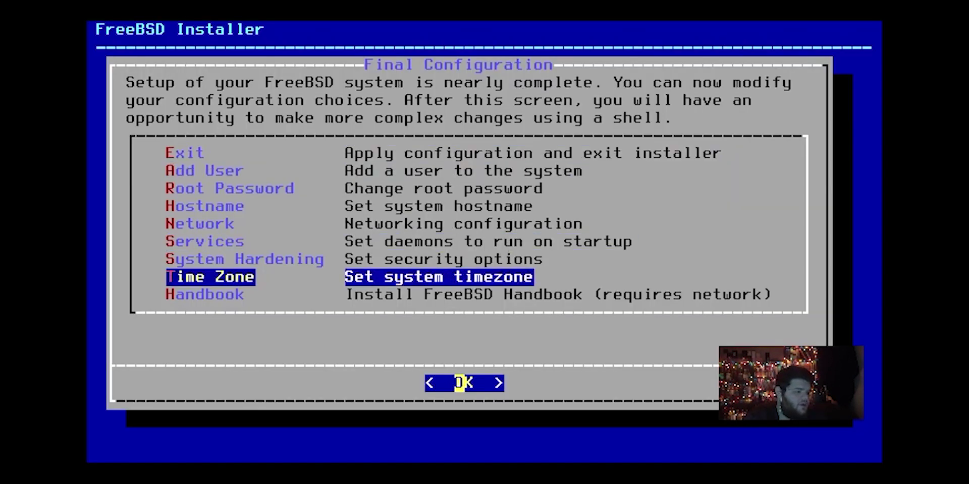
pyautogui.press('Down')
pyautogui.press('Up')
pyautogui.press('Up')
pyautogui.press('Up')
pyautogui.press('Up')
pyautogui.press('Up')
pyautogui.press('Up')
pyautogui.press('Up')
pyautogui.press('Up')
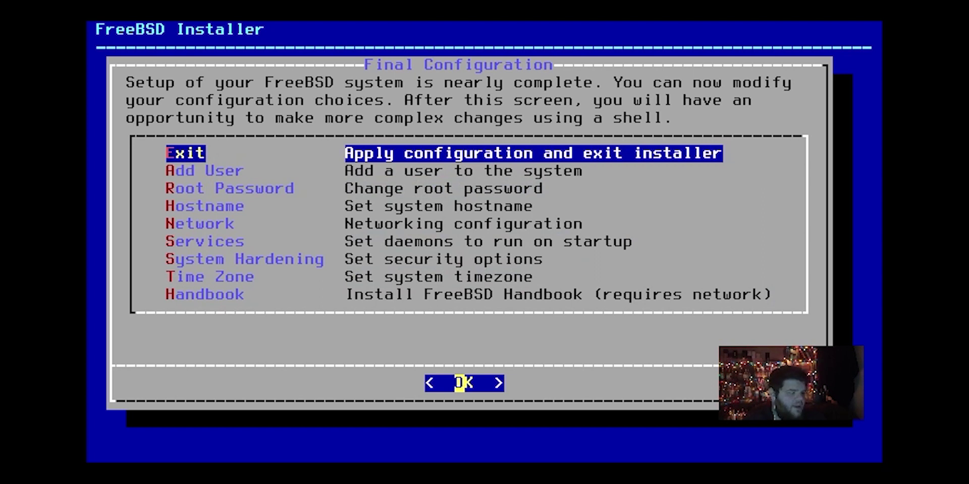
# Apply the configuration, exit the final setup, and open a shell in the new system for manual modifications
pyautogui.press('Return')
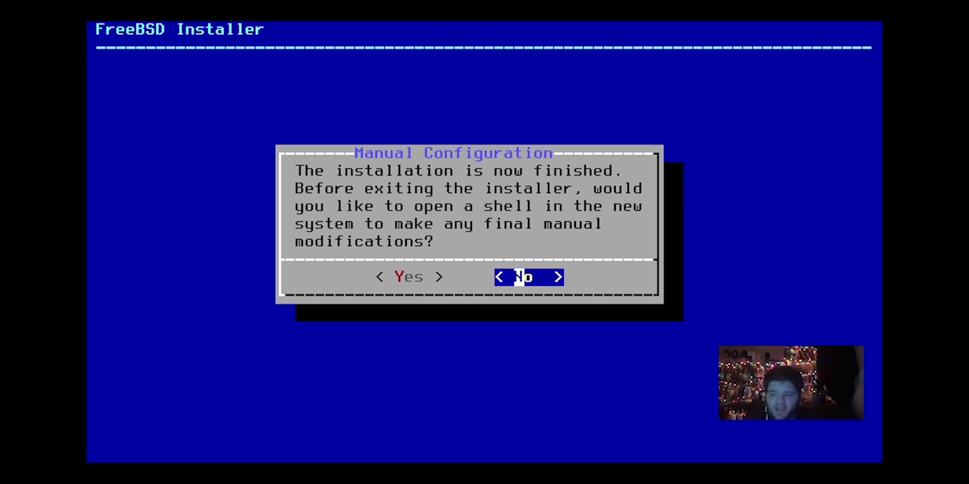
pyautogui.press('Left')
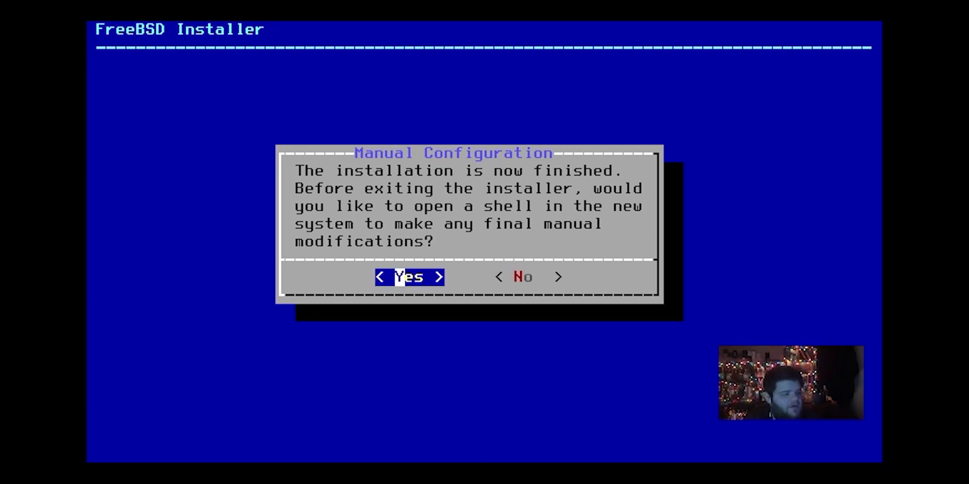
pyautogui.press('Return')
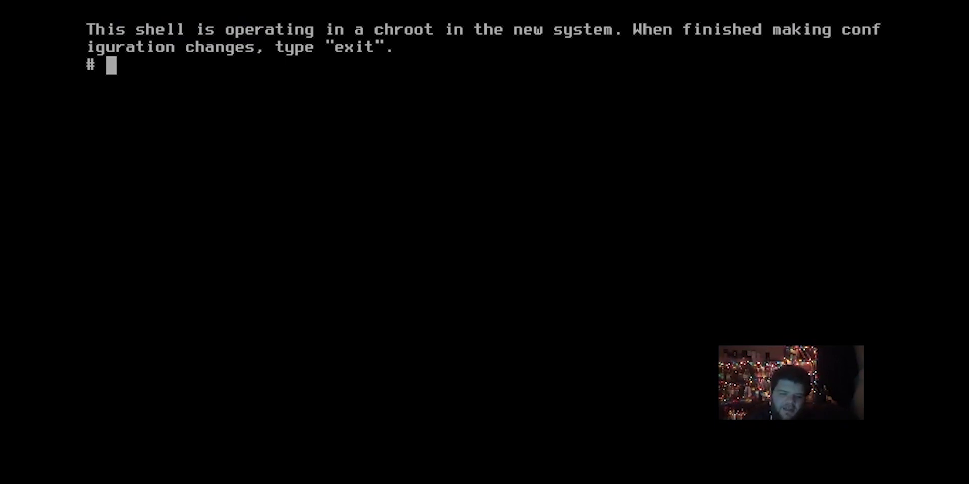
# Install the sudo, git and xorg packages with pkg, agreeing to fetch and install the package management tool
pyautogui.write('pkg')
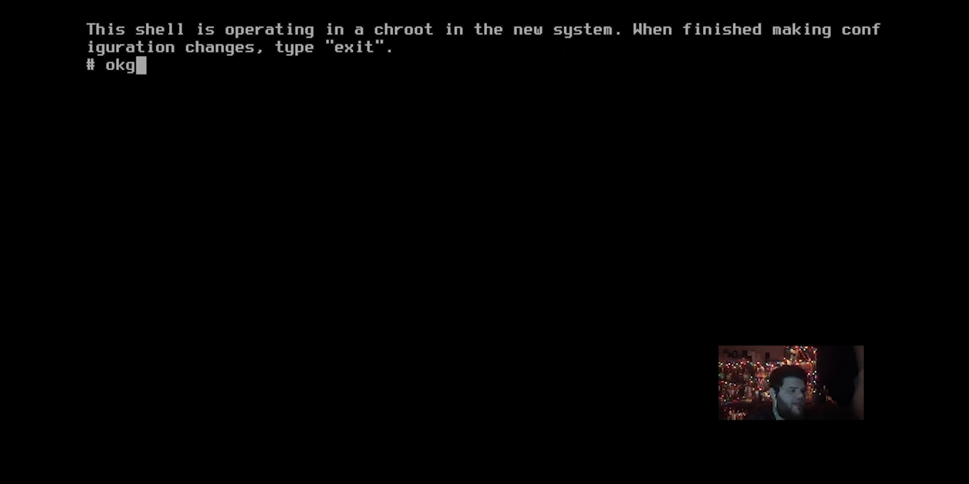
pyautogui.press('BackSpace')
pyautogui.press('BackSpace')
pyautogui.press('BackSpace')
pyautogui.write('k')
pyautogui.press('BackSpace')
pyautogui.write('pkg')
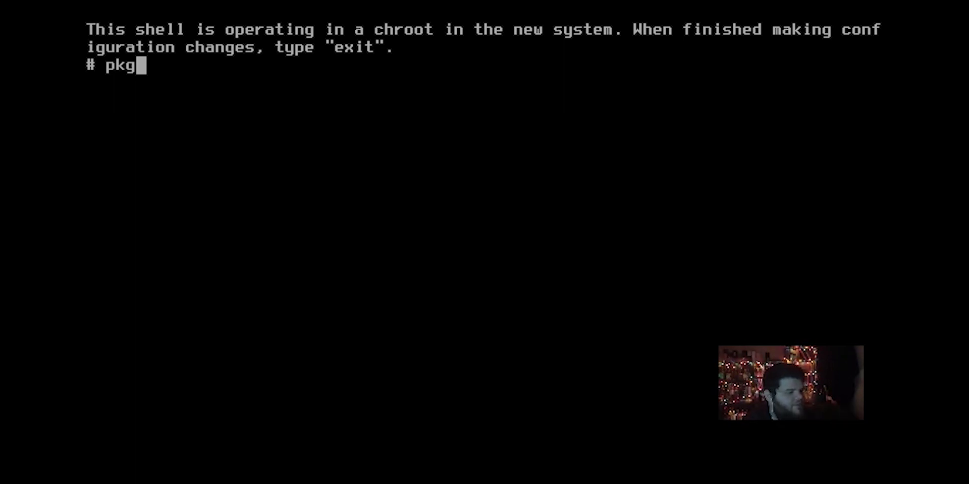
pyautogui.write('insta')
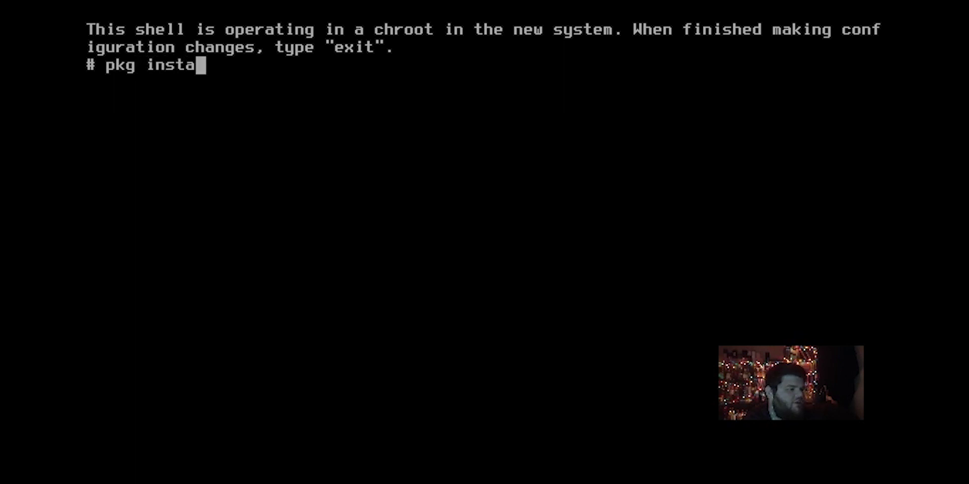
pyautogui.write('ll sudo git ss')
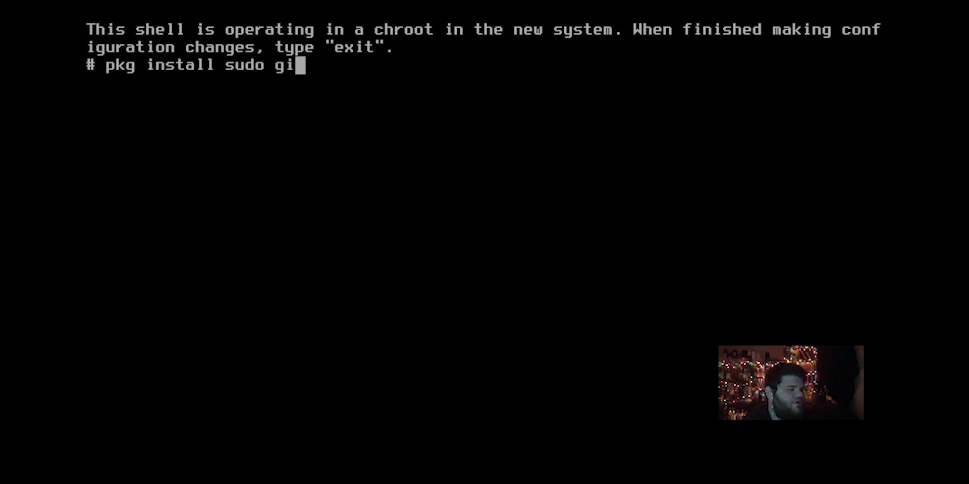
pyautogui.press('BackSpace')
pyautogui.press('BackSpace')
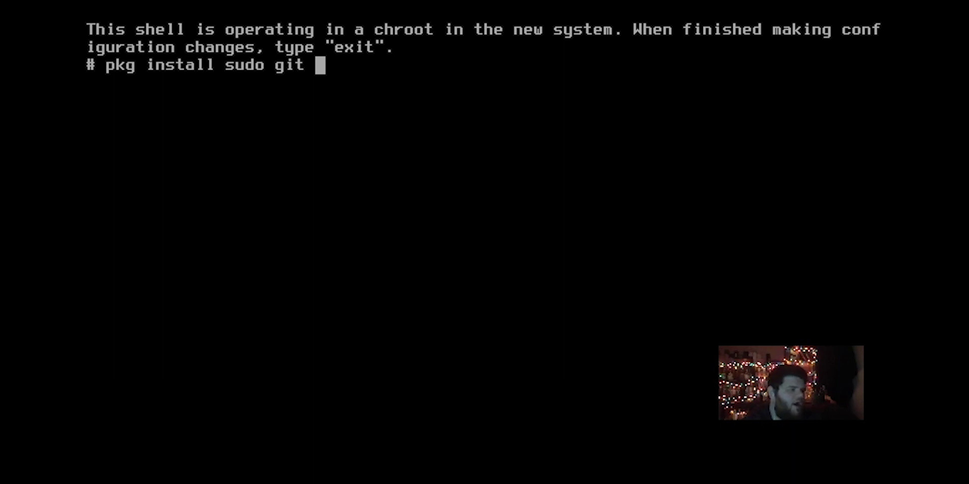
pyautogui.write('xorg')
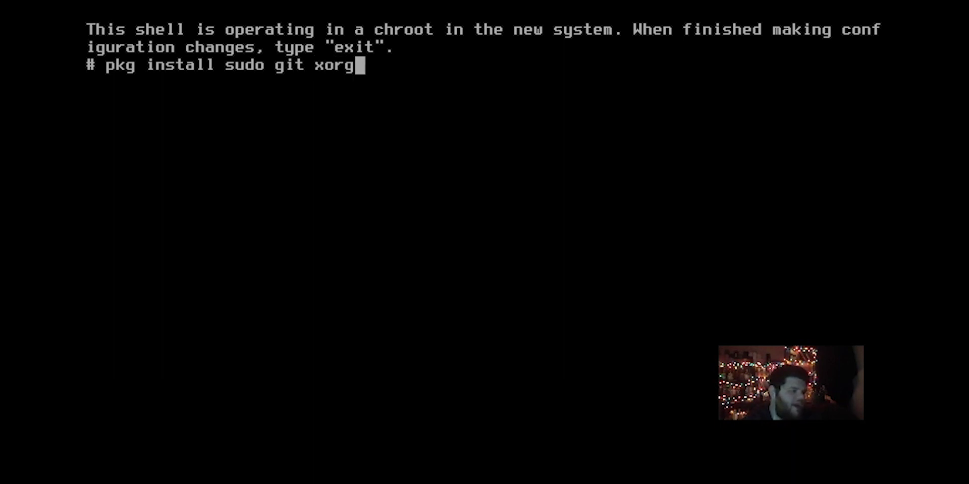
pyautogui.press('Return')
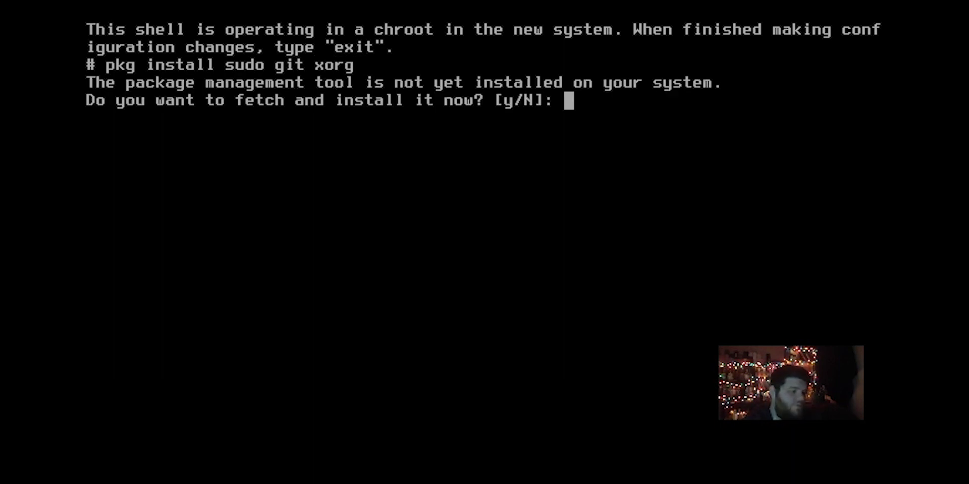
pyautogui.write('y')
pyautogui.press('Return')
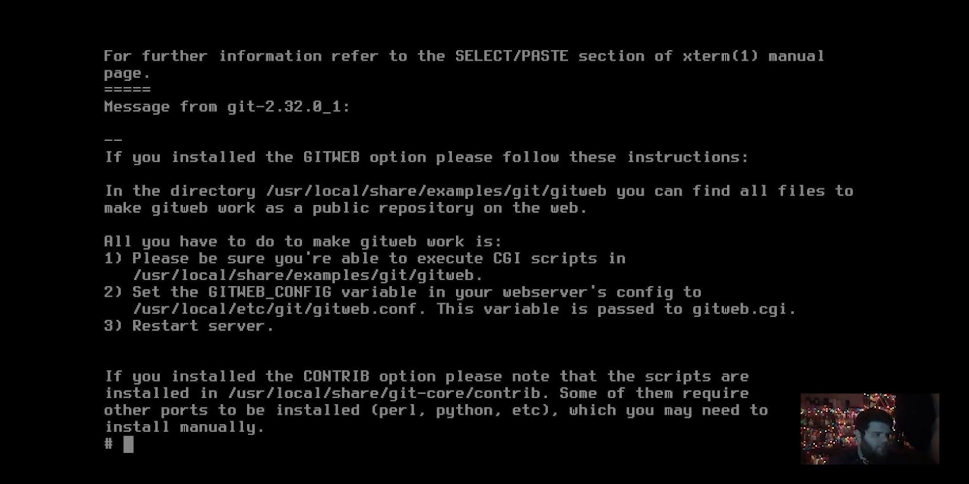
# Exit the chroot shell and reboot into the installed system in multi-user mode
pyautogui.write('exit')
pyautogui.press('Return')
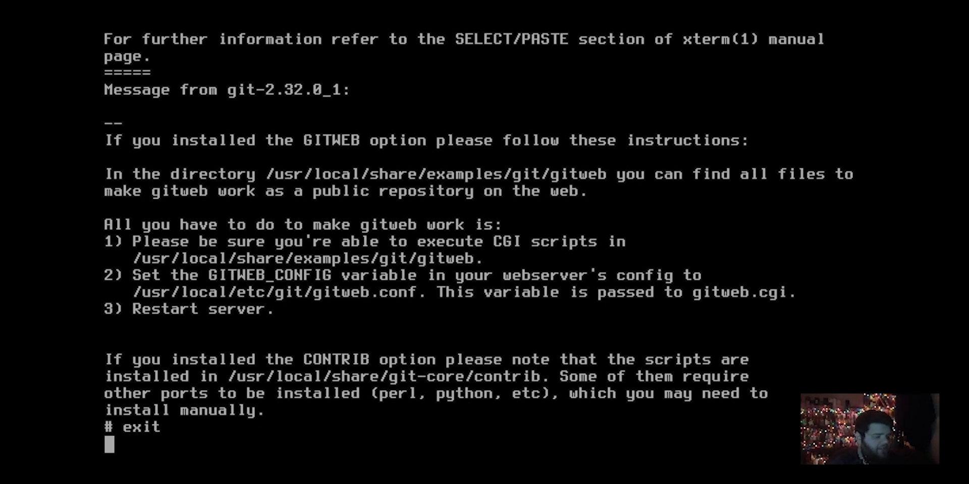
pyautogui.press('Return')
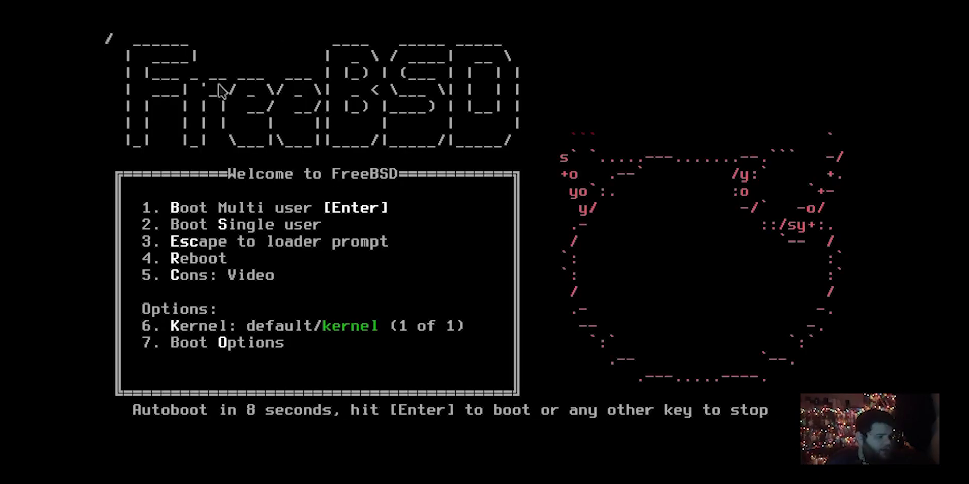
pyautogui.press('Return')
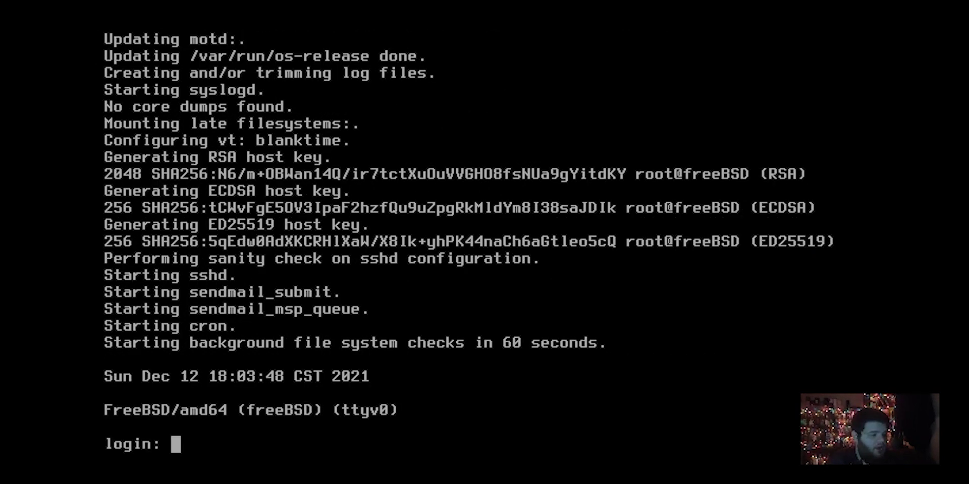
# Log in to the new system as root with the root password
pyautogui.write('root')
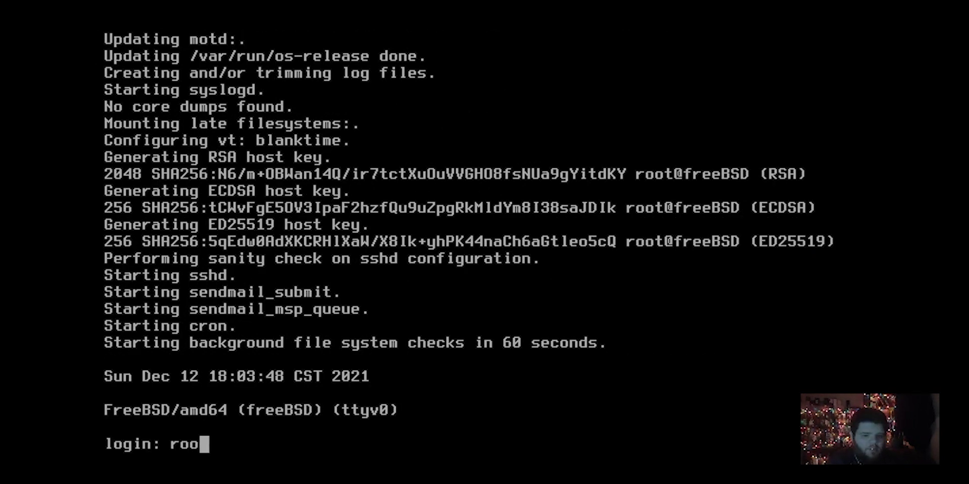
pyautogui.press('Return')
pyautogui.press('Return')
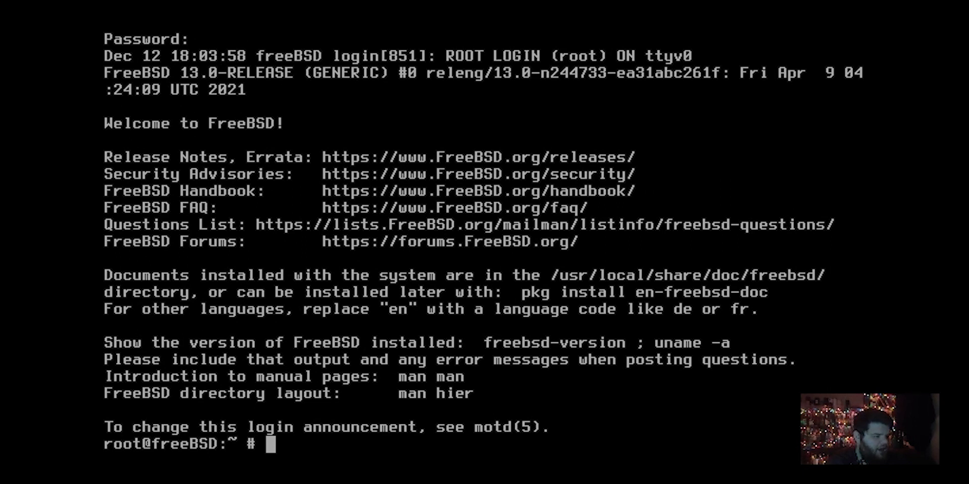
# Run the pkg installation of sudo from the root account
pyautogui.write('pkg ins')
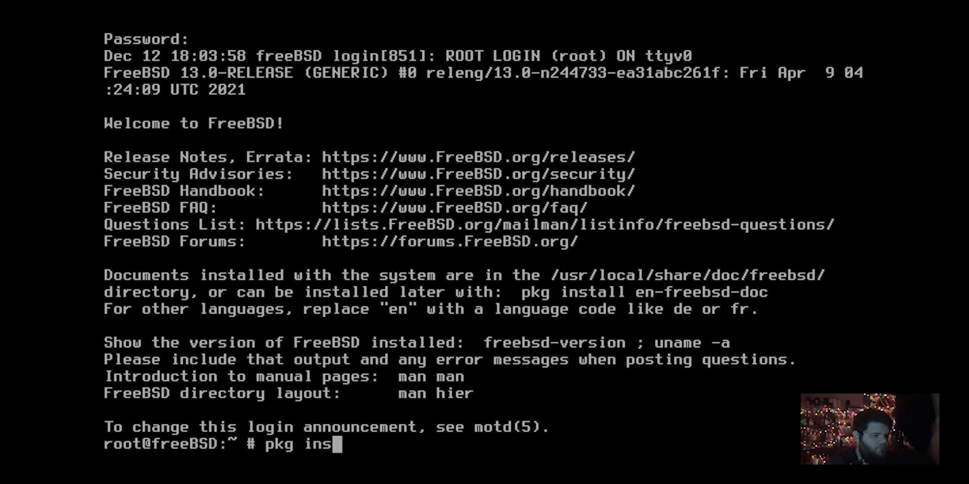
pyautogui.write('tall roo')
pyautogui.press('BackSpace')
pyautogui.press('BackSpace')
pyautogui.press('BackSpace')
pyautogui.press('BackSpace')
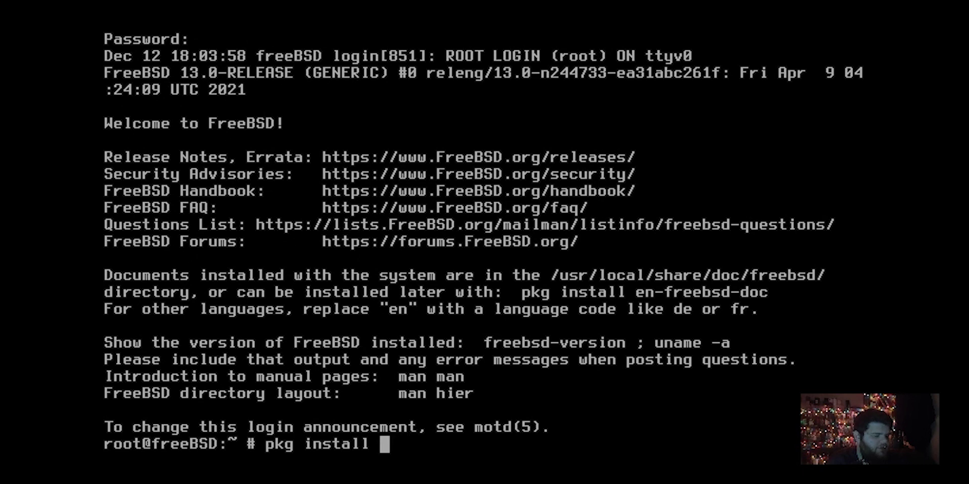
pyautogui.write('s')
pyautogui.press('BackSpace')
pyautogui.write('sudo')
pyautogui.press('Return')
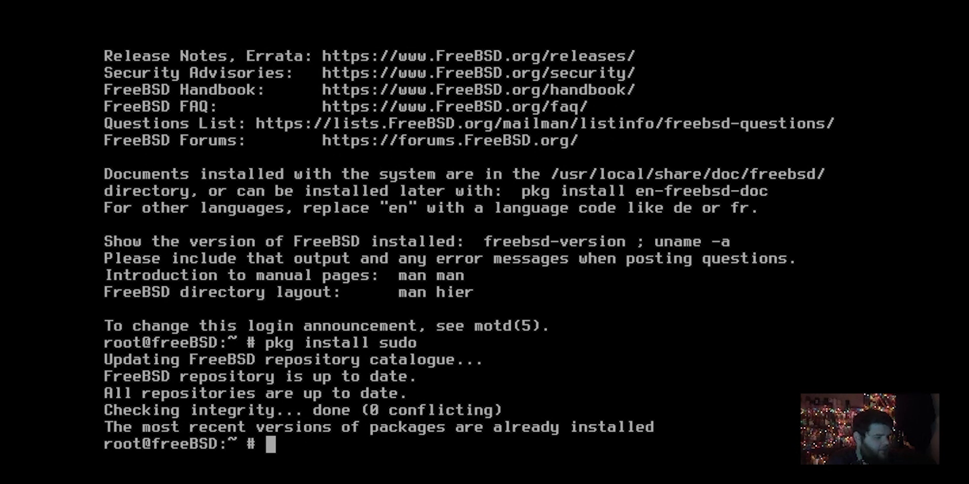
# Open the sudoers file with visudo and find the wheel group rules under the user privilege specification
pyautogui.write('visu')
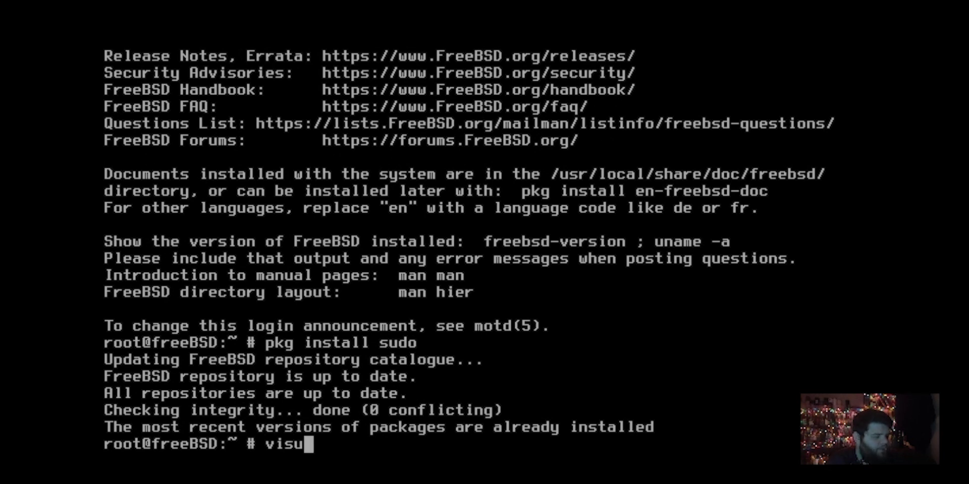
pyautogui.write('do')
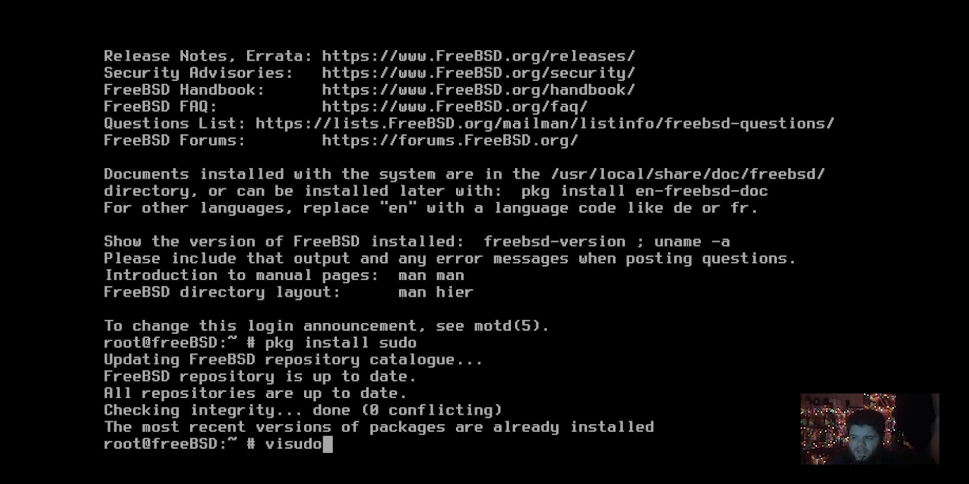
pyautogui.press('Return')
pyautogui.press('Down')
pyautogui.press('Down')
pyautogui.press('Down')
pyautogui.press('Down')
pyautogui.press('Down')
pyautogui.press('Down')
pyautogui.press('Down')
pyautogui.press('Down')
pyautogui.press('Down')
pyautogui.press('Down')
pyautogui.press('Down')
pyautogui.press('Down')
pyautogui.press('Down')
pyautogui.press('Down')
pyautogui.press('Down')
pyautogui.press('Down')
pyautogui.press('Down')
pyautogui.press('Down')
pyautogui.press('Down')
pyautogui.press('Down')
pyautogui.press('Down')
pyautogui.press('Down')
pyautogui.press('Down')
pyautogui.press('Down')
pyautogui.press('Down')
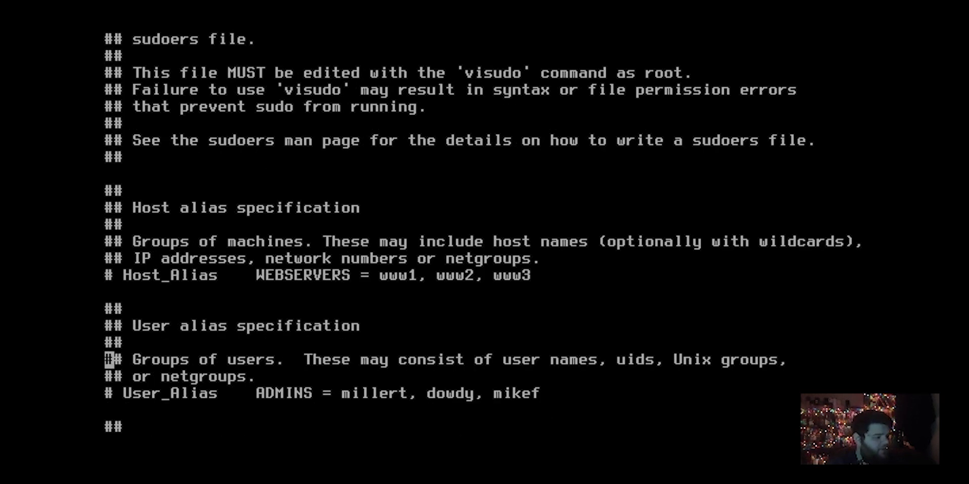
pyautogui.press('Up')
pyautogui.press('Up')
pyautogui.press('Up')
pyautogui.press('Up')
pyautogui.press('Up')
pyautogui.press('Up')
pyautogui.press('Up')
pyautogui.press('Up')
pyautogui.press('Up')
pyautogui.press('Up')
pyautogui.press('Up')
pyautogui.press('Up')
pyautogui.press('Up')
pyautogui.press('Up')
pyautogui.press('Up')
pyautogui.press('Up')
pyautogui.press('Up')
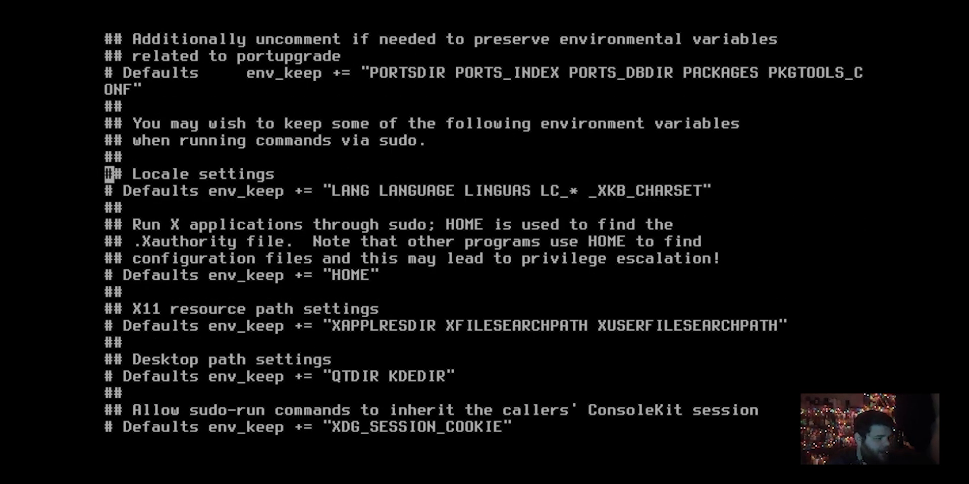
pyautogui.press('Down')
pyautogui.press('Down')
pyautogui.press('Down')
pyautogui.press('Down')
pyautogui.press('Down')
pyautogui.press('Down')
pyautogui.press('Down')
pyautogui.press('Down')
pyautogui.press('Down')
pyautogui.press('Down')
pyautogui.press('Down')
pyautogui.press('Down')
pyautogui.press('Down')
pyautogui.press('Down')
pyautogui.press('Down')
pyautogui.press('Down')
pyautogui.press('Down')
pyautogui.press('Down')
pyautogui.press('Down')
pyautogui.press('Down')
pyautogui.press('Down')
pyautogui.press('Down')
pyautogui.press('Down')
pyautogui.press('Down')
pyautogui.press('Down')
pyautogui.press('Down')
pyautogui.press('Down')
pyautogui.press('Down')
pyautogui.press('Down')
pyautogui.press('Down')
pyautogui.press('Down')
pyautogui.press('Down')
pyautogui.press('Down')
pyautogui.press('Down')
pyautogui.press('Down')
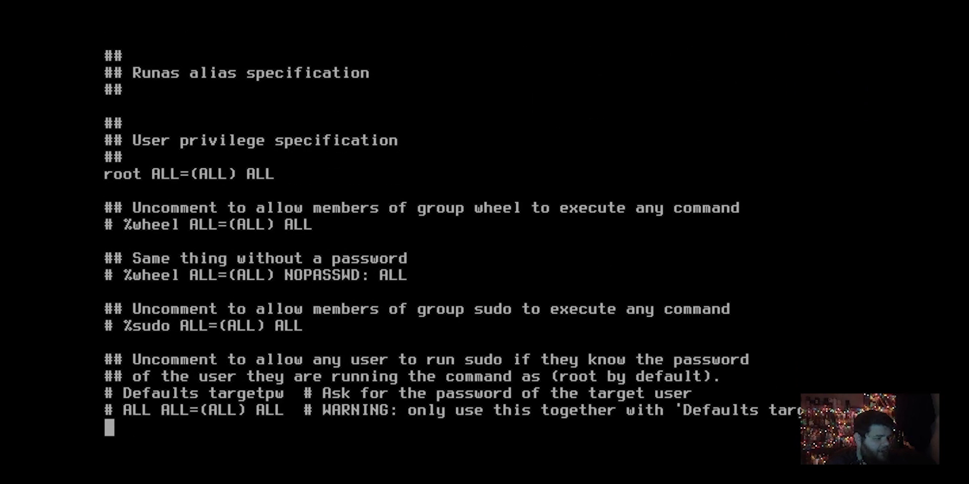
# Uncomment the "%wheel ALL=(ALL) NOPASSWD: ALL" line so wheel members can use sudo without a password
pyautogui.write('/whel')
pyautogui.press('Return')
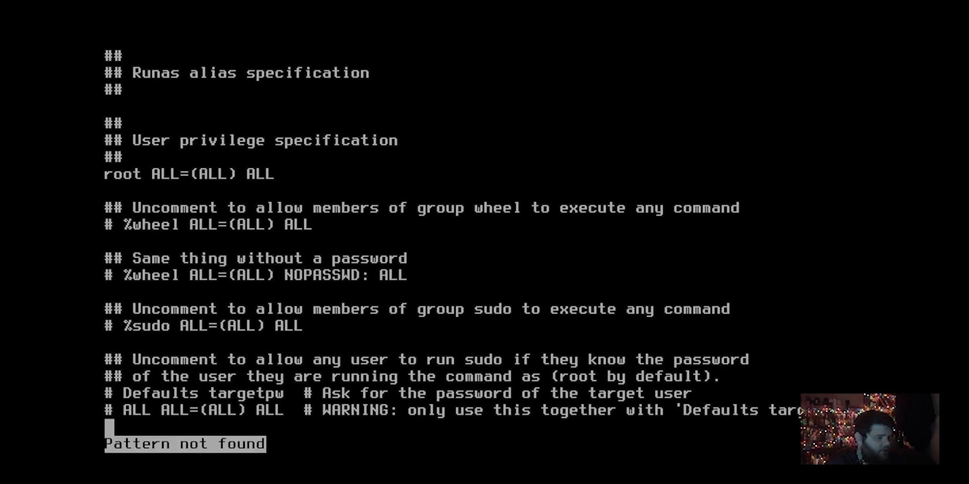
pyautogui.press('Down')
pyautogui.press('Down')
pyautogui.press('Down')
pyautogui.press('Down')
pyautogui.press('Down')
pyautogui.press('Down')
pyautogui.press('Up')
pyautogui.press('Up')
pyautogui.press('Up')
pyautogui.press('Up')
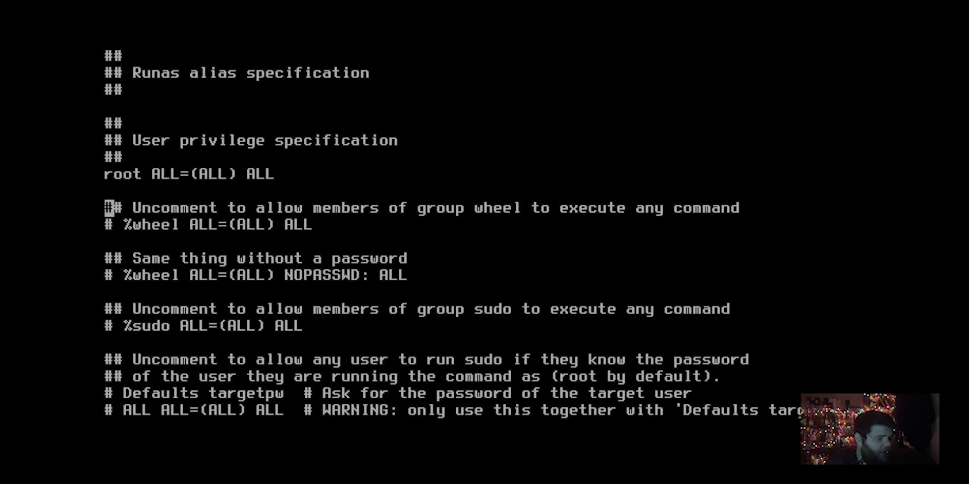
pyautogui.press('Down')
pyautogui.press('Down')
pyautogui.press('Down')
pyautogui.press('Down')
pyautogui.press('Down')
pyautogui.press('Down')
pyautogui.press('x')
pyautogui.press('x')
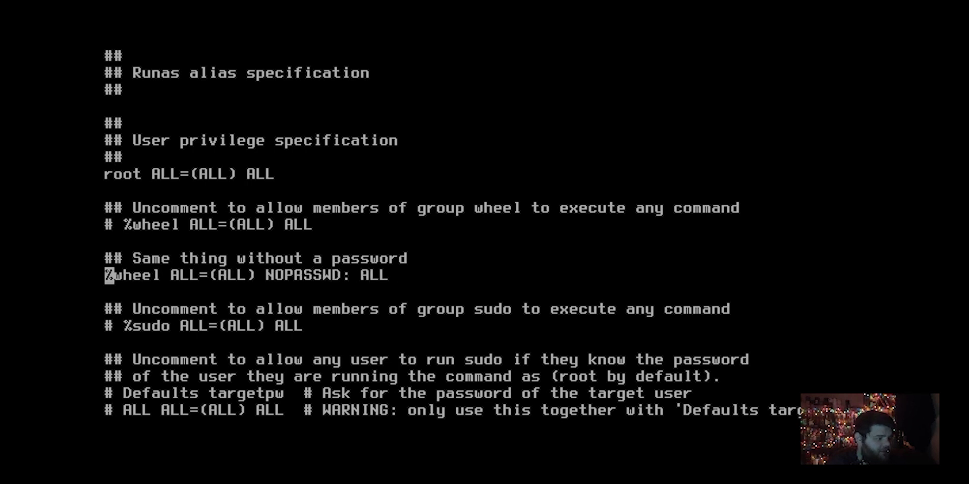
# Save the edited sudoers file and quit the editor
pyautogui.press('Up')
pyautogui.press('Up')
pyautogui.press('Up')
pyautogui.press('Down')
pyautogui.press('Down')
pyautogui.press('Down')
pyautogui.press('Up')
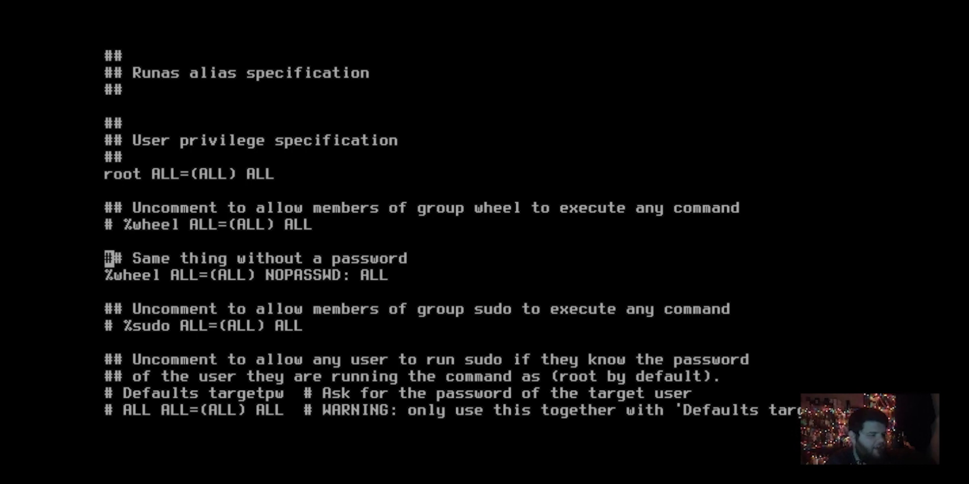
pyautogui.write(':x')
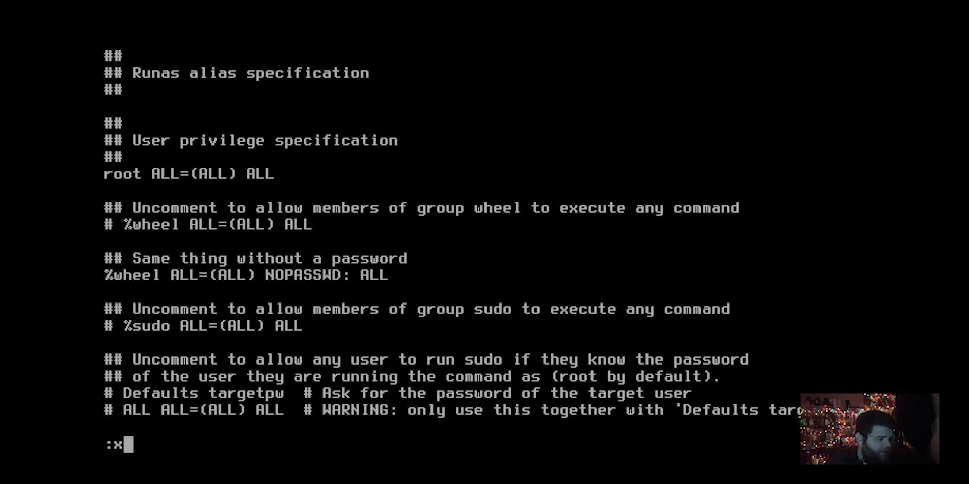
pyautogui.press('Return')
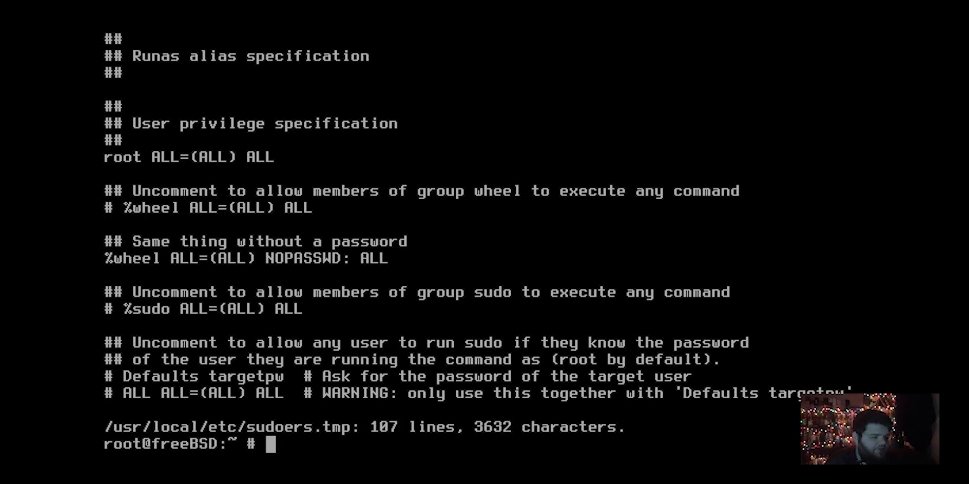
# Clear the terminal, log out of root, and log in as the regular user with the account password
pyautogui.hotkey('ctrl', 'l')
pyautogui.write('exit')
pyautogui.press('Return')
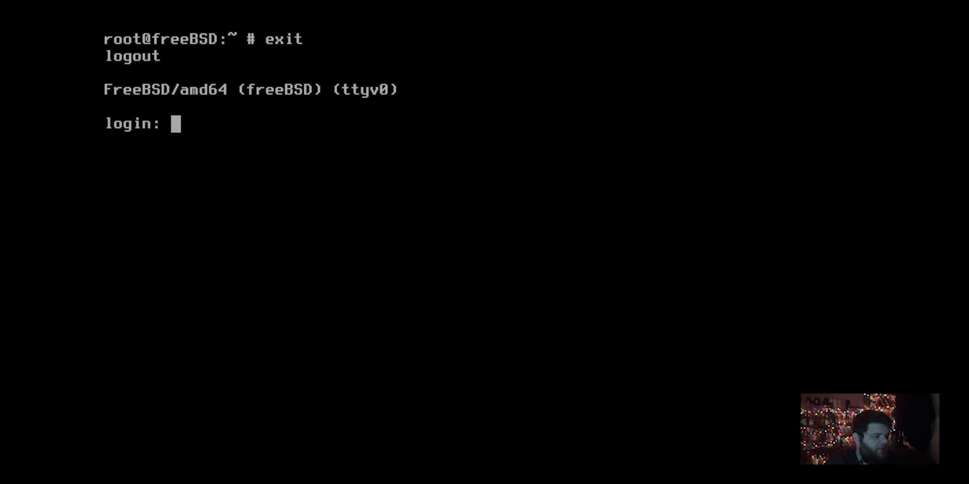
pyautogui.write('mkac')
pyautogui.press('Return')
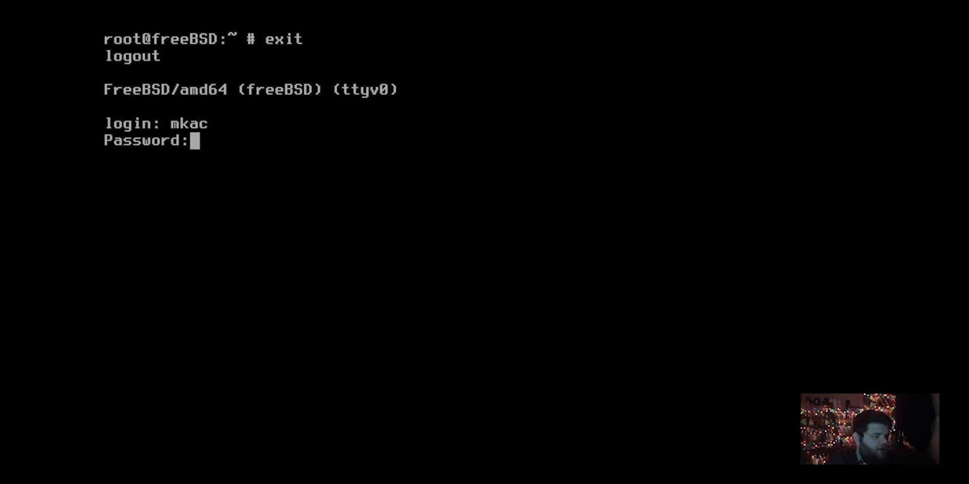
pyautogui.hotkey('ctrl', 'c')
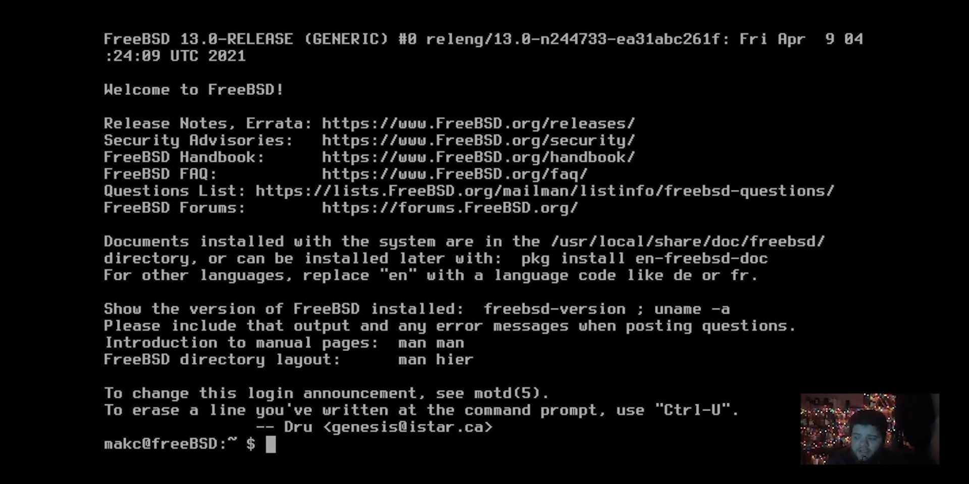
# Search the package repository for bspwm
pyautogui.write('pkg')
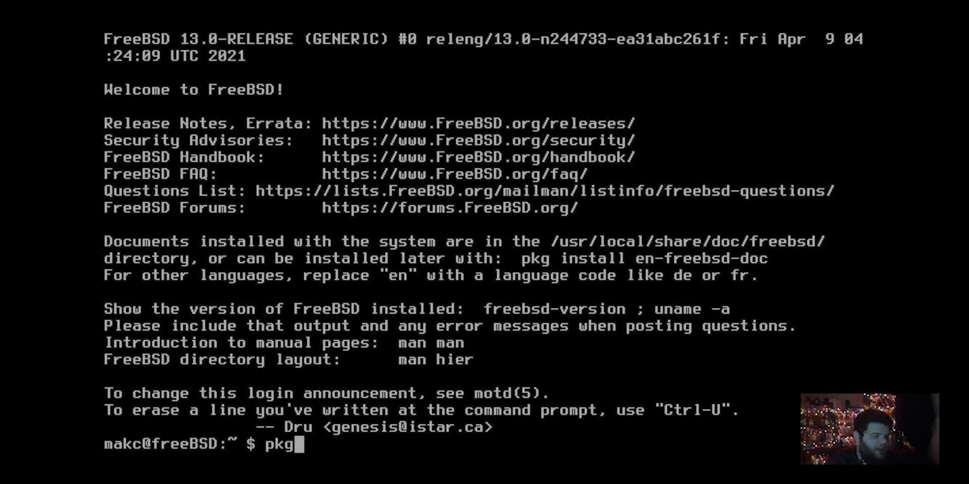
pyautogui.write(' search ')
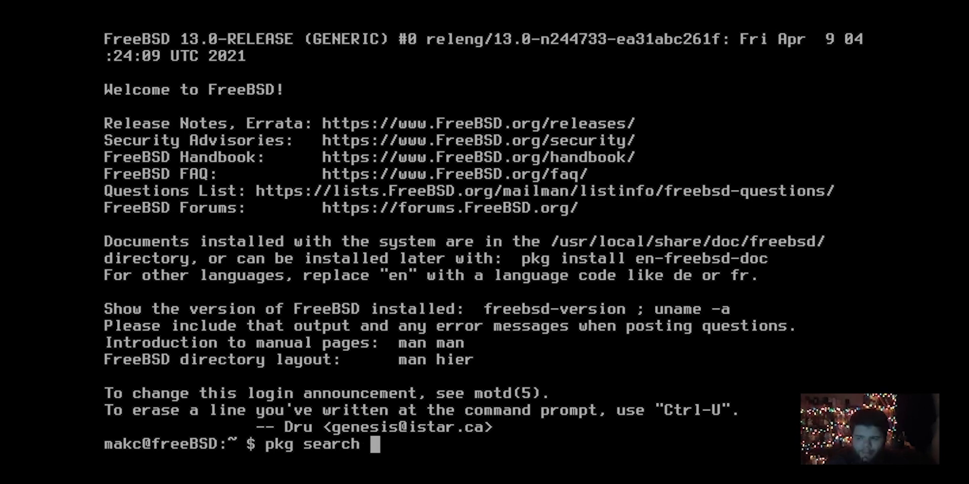
pyautogui.write('awes')
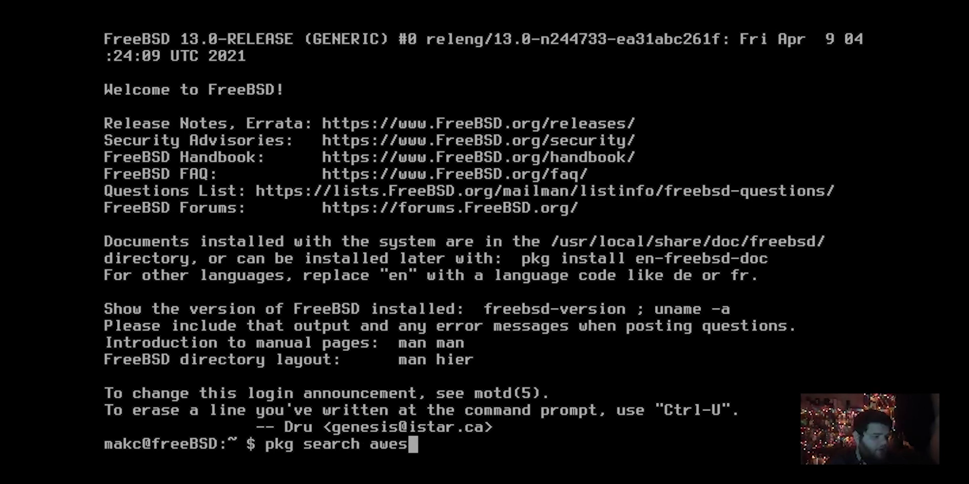
pyautogui.press('BackSpace')
pyautogui.press('BackSpace')
pyautogui.press('BackSpace')
pyautogui.press('BackSpace')
pyautogui.write('bspwm')
pyautogui.press('Return')
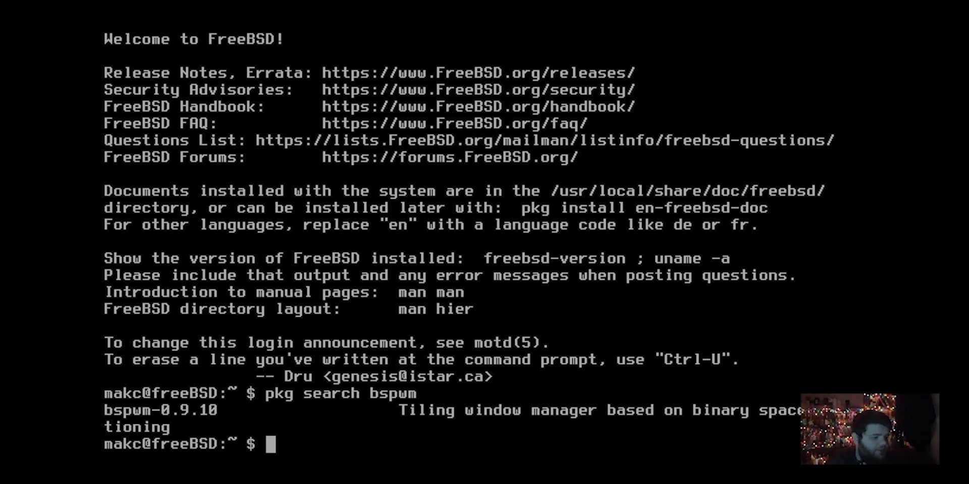
pyautogui.write('p')
pyautogui.press('BackSpace')
pyautogui.write('sudo p')
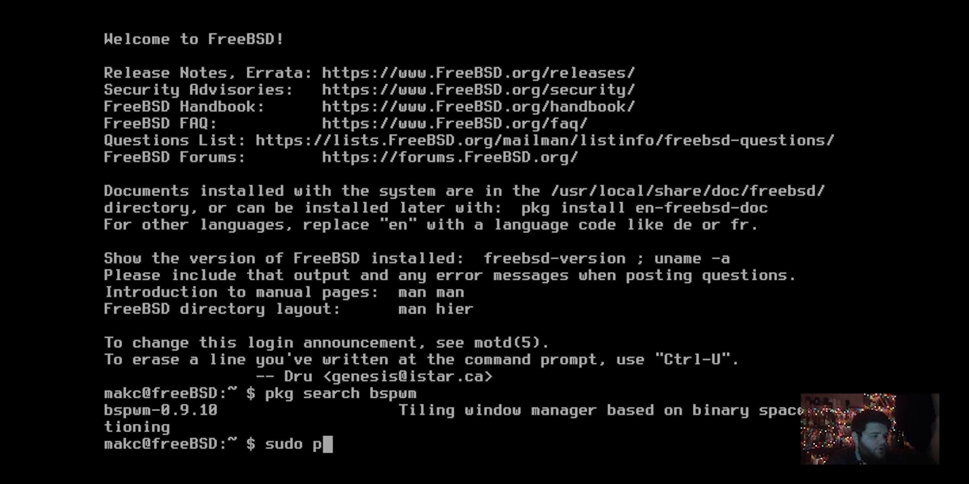
pyautogui.write('kg install b')
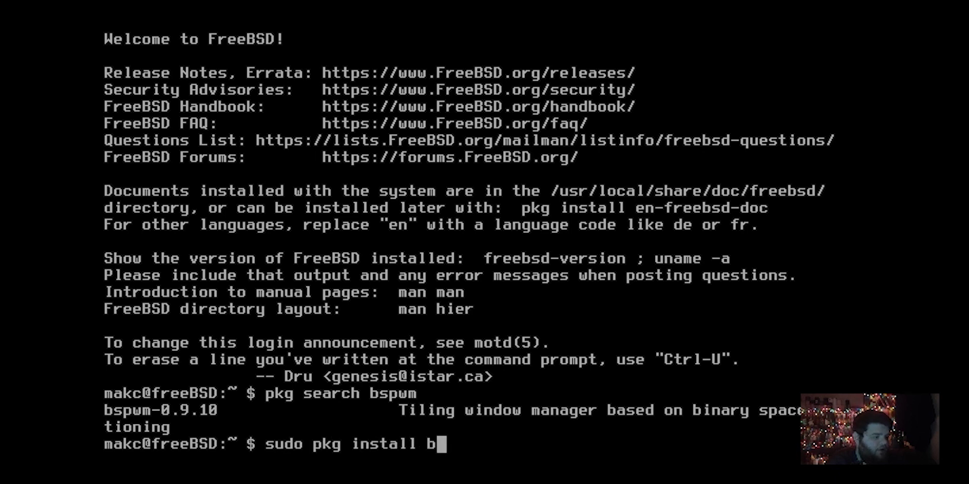
pyautogui.write('spwm')
pyautogui.press('Return')
pyautogui.hotkey('ctrl', 'c')
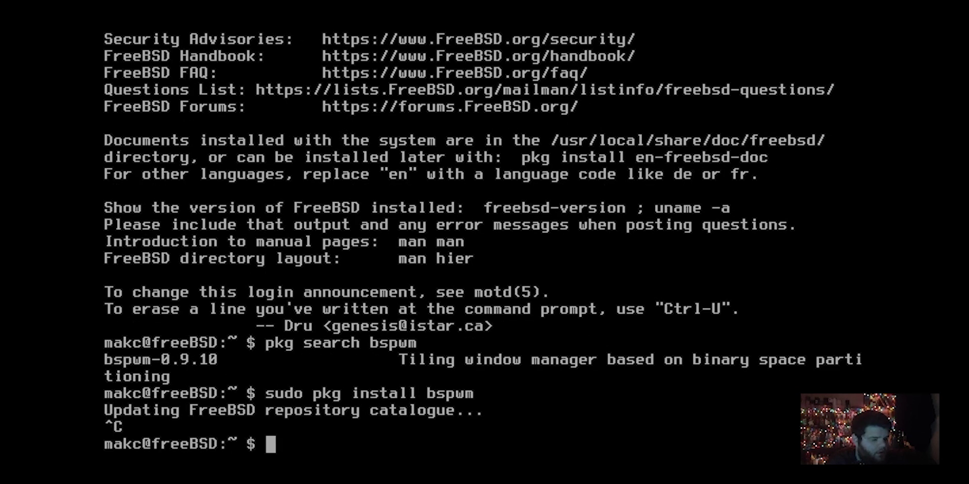
# Install bspwm and sxhkd together with pkg using sudo, and approve the installation
pyautogui.press('Up')
pyautogui.write('s')
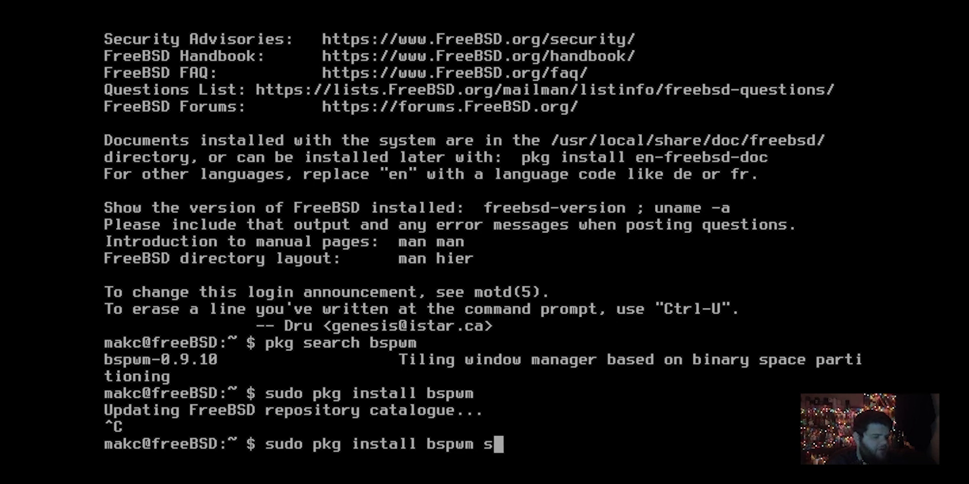
pyautogui.write('xhkd')
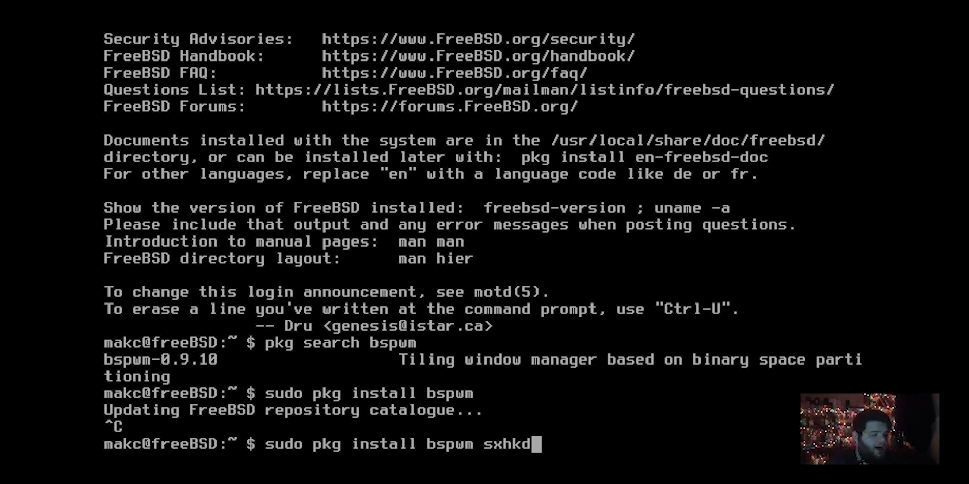
pyautogui.press('Return')
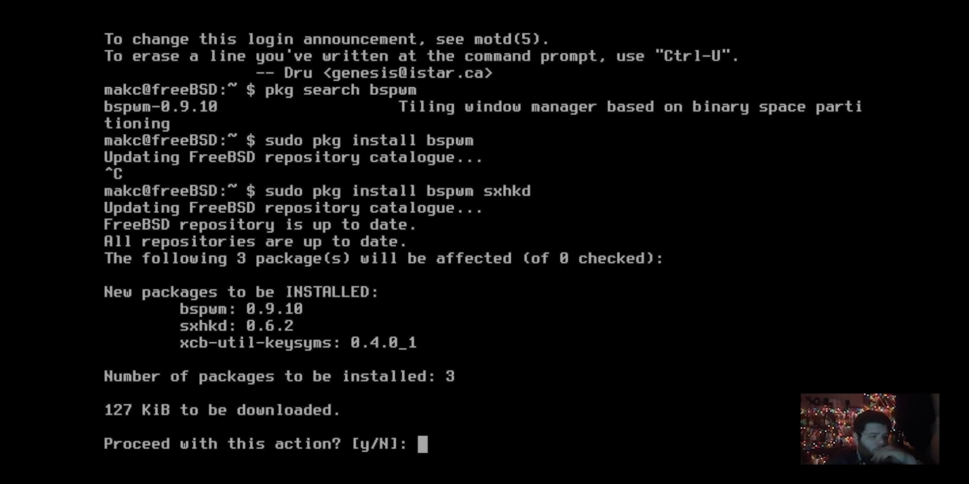
pyautogui.write('y')
pyautogui.press('Return')
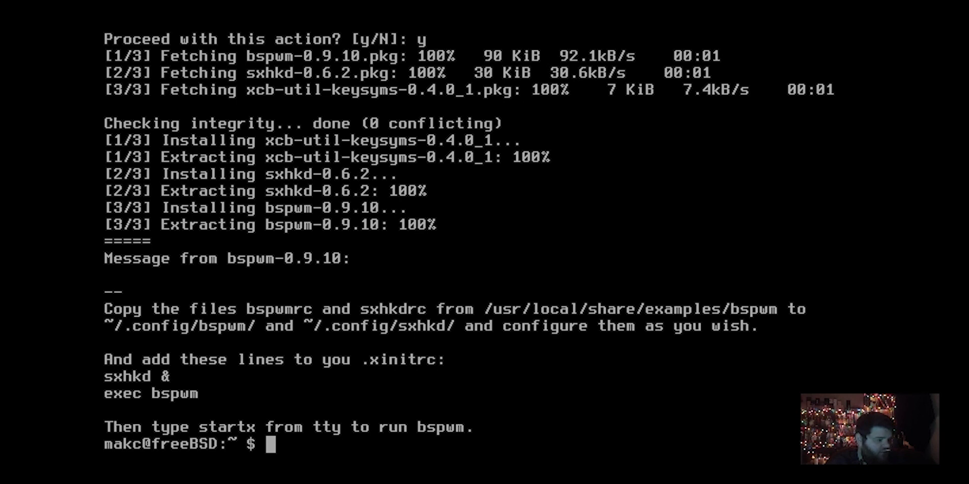
# Create an empty .xinitrc file in the home directory with touch
pyautogui.write('touxh')
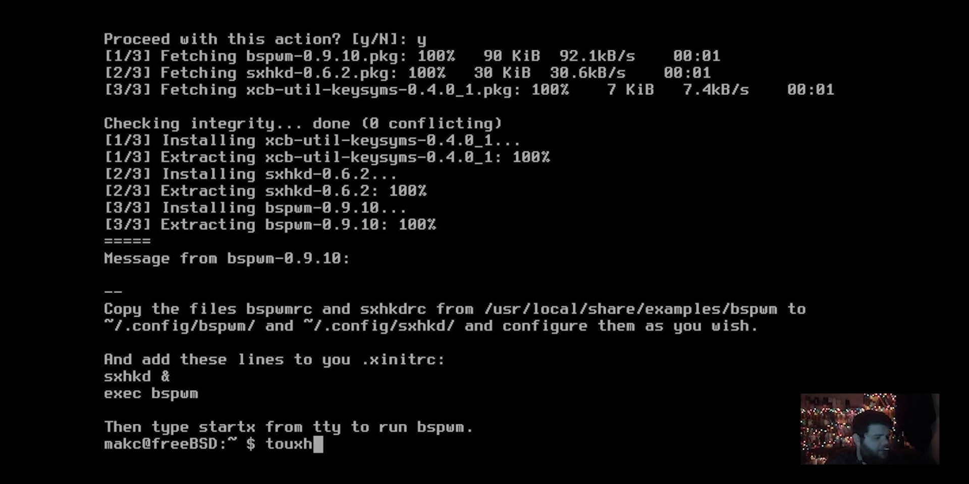
pyautogui.press('BackSpace')
pyautogui.press('BackSpace')
pyautogui.press('BackSpace')
pyautogui.write('ch .xinitc')
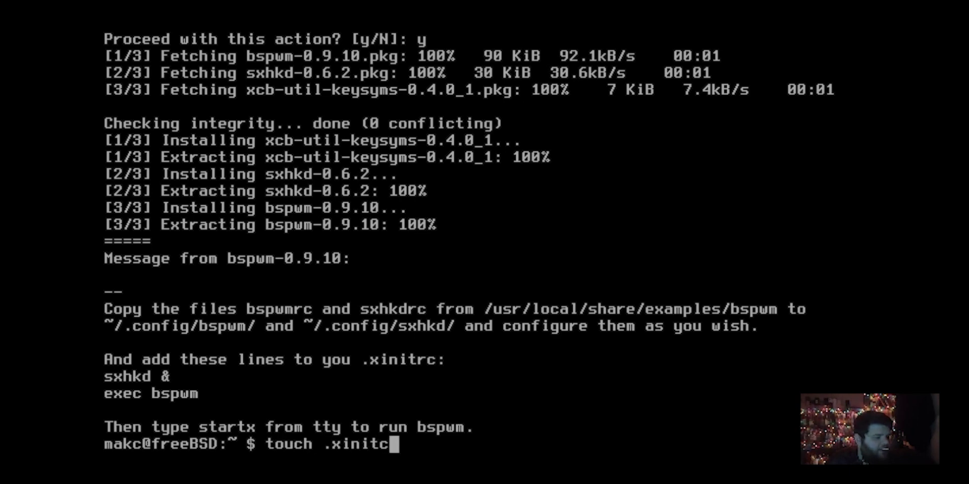
pyautogui.press('BackSpace')
pyautogui.write('rc')
pyautogui.press('Return')
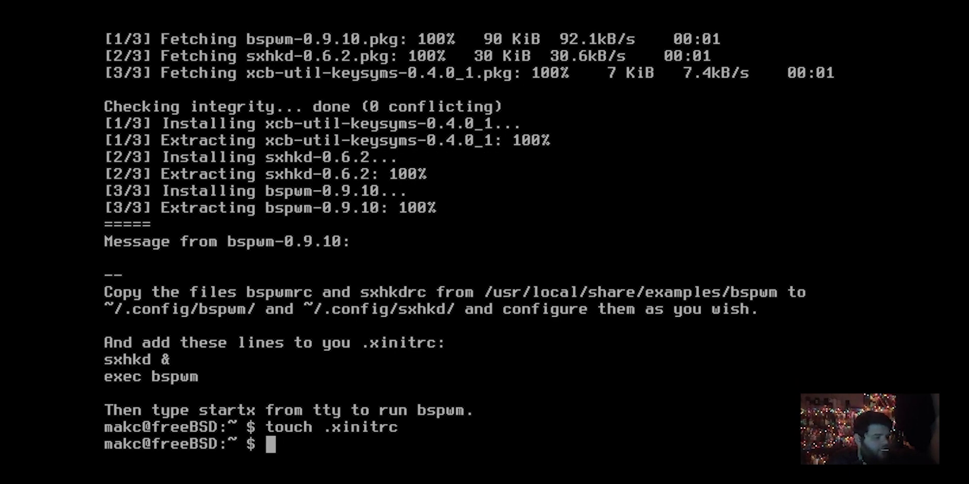
# Open the .xinitrc file in vi
pyautogui.write('vi .xinit')
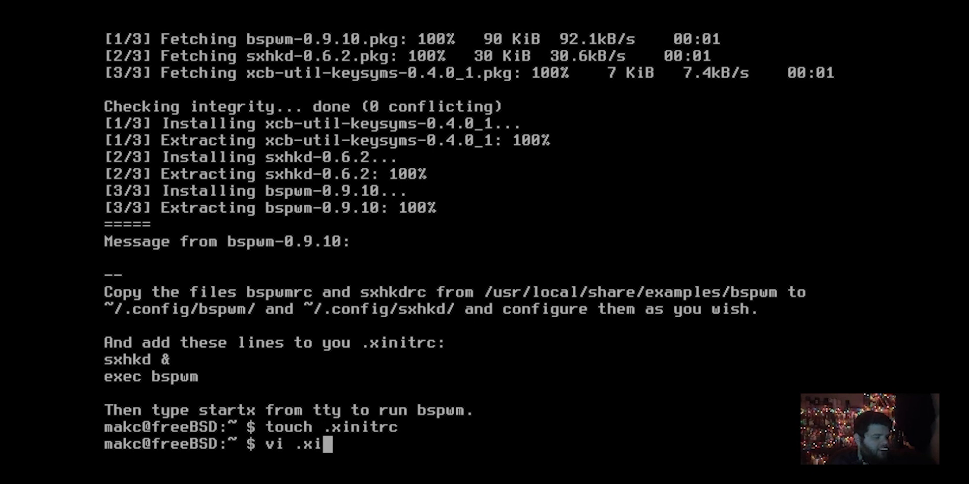
pyautogui.press('BackSpace')
pyautogui.press('BackSpace')
pyautogui.press('BackSpace')
pyautogui.press('BackSpace')
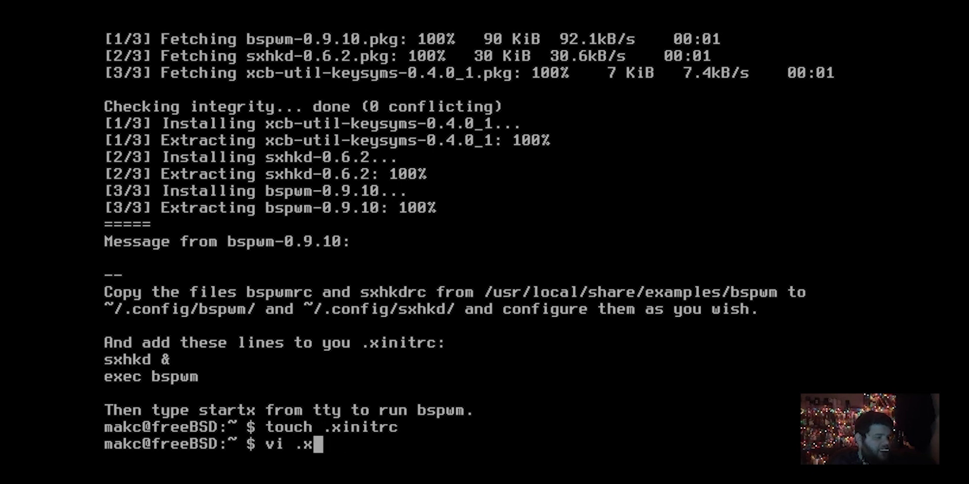
pyautogui.write('initrc')
pyautogui.press('Return')
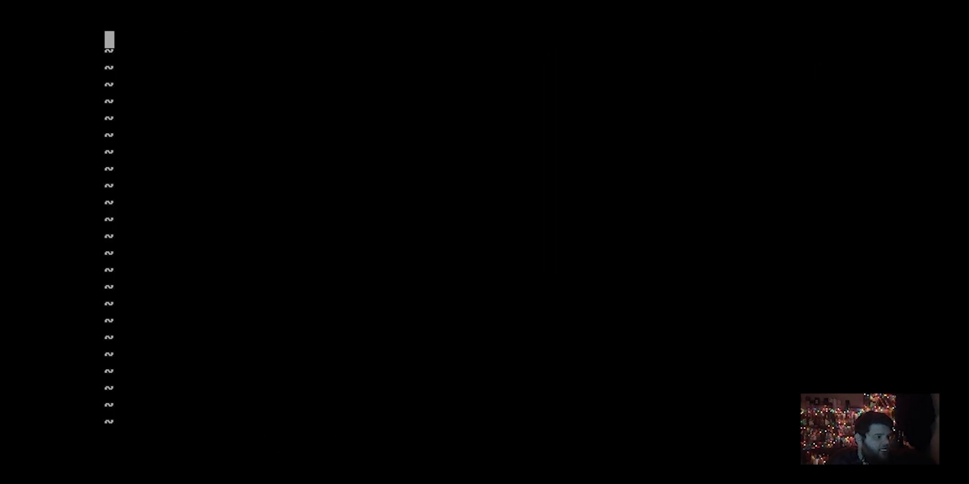
# Enter "schkd" as the first line of .xinitrc
pyautogui.write('iswx')
pyautogui.press('Escape')
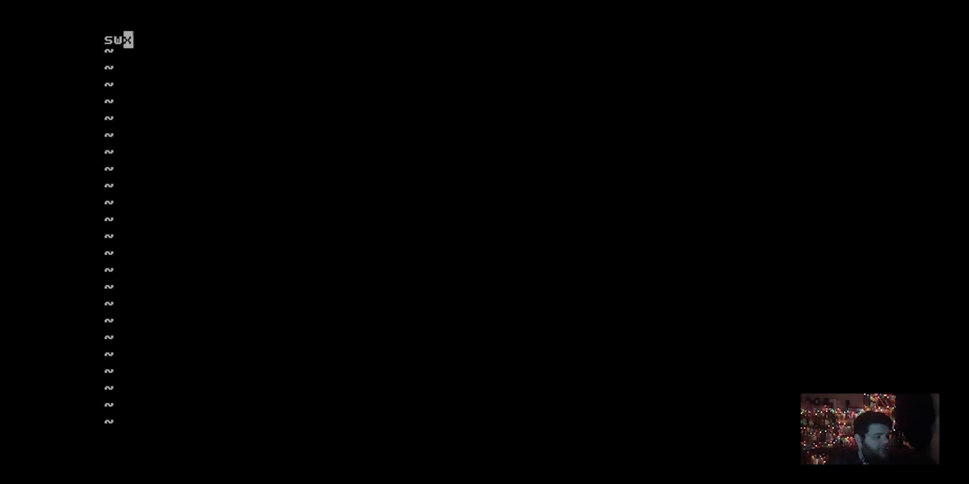
pyautogui.press('h')
pyautogui.press('r')
pyautogui.press('c')
pyautogui.press('l')
pyautogui.write('kd')
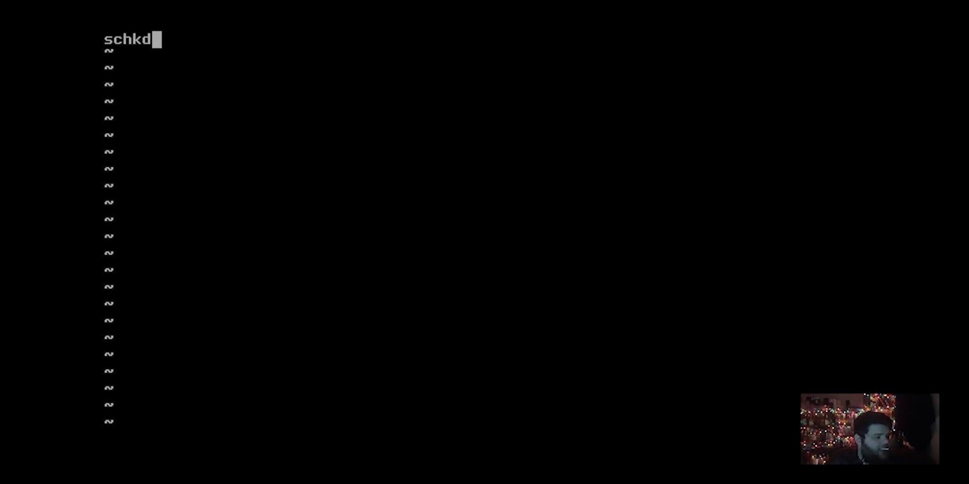
# Add "exec bspwm &" as the second line of .xinitrc, then save the file and quit vi
pyautogui.press('Return')
pyautogui.write('exec ')
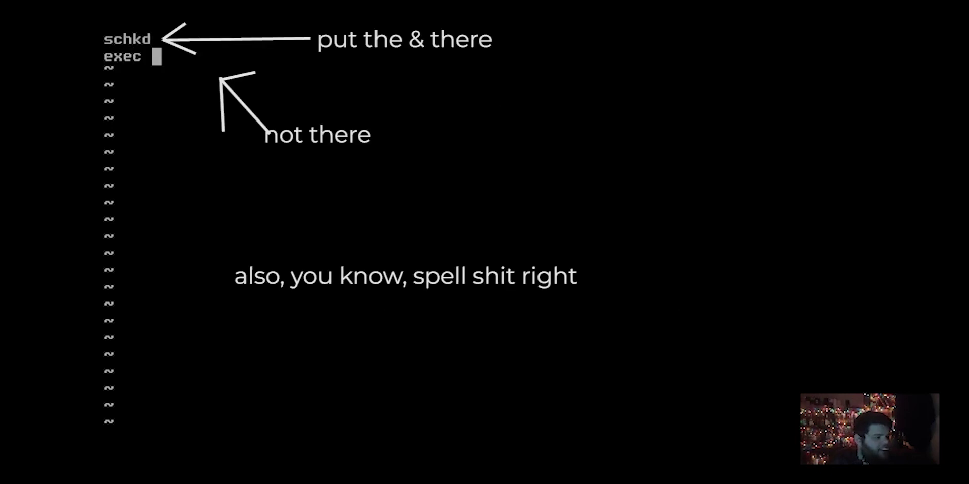
pyautogui.write('bspwm &')
pyautogui.press('Escape')
pyautogui.write(':x')
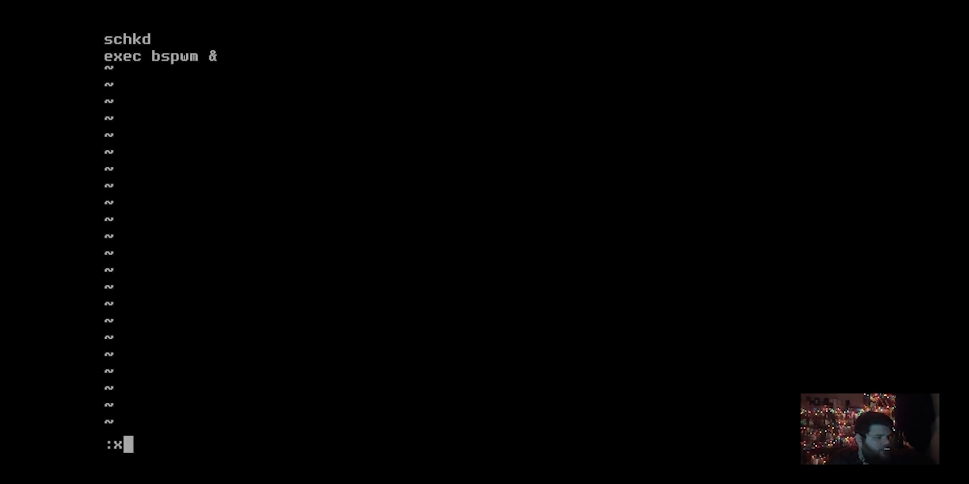
pyautogui.press('Return')
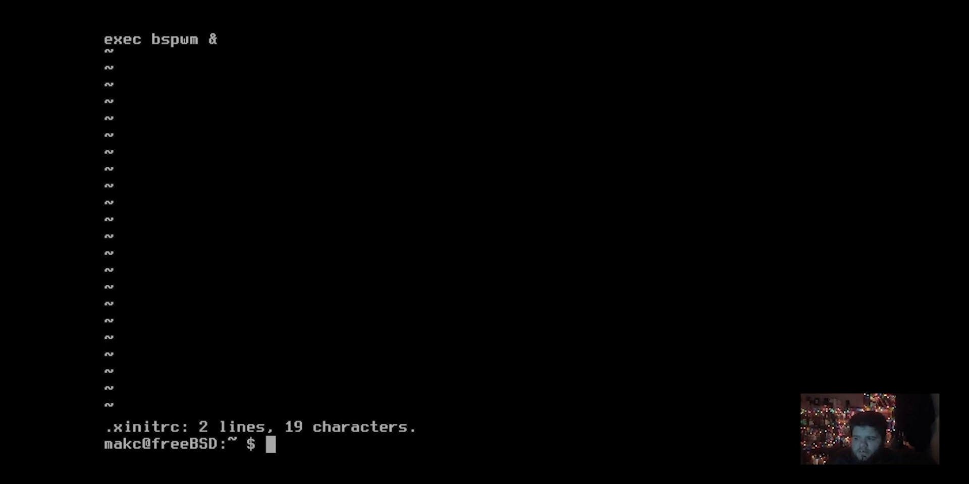
pyautogui.write('git clone')
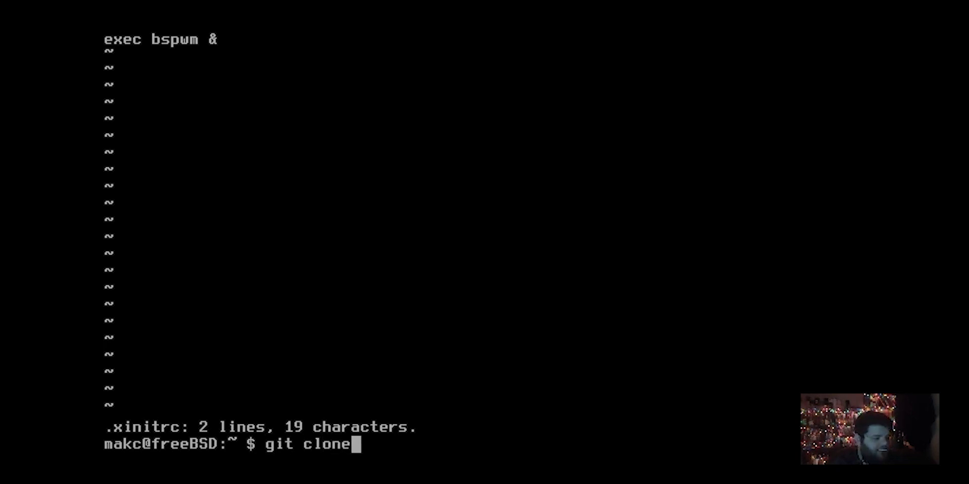
pyautogui.write(' --dpeth 1')
pyautogui.press('BackSpace')
pyautogui.press('BackSpace')
pyautogui.press('BackSpace')
pyautogui.press('BackSpace')
pyautogui.press('BackSpace')
pyautogui.press('BackSpace')
pyautogui.write('epth 1 ')
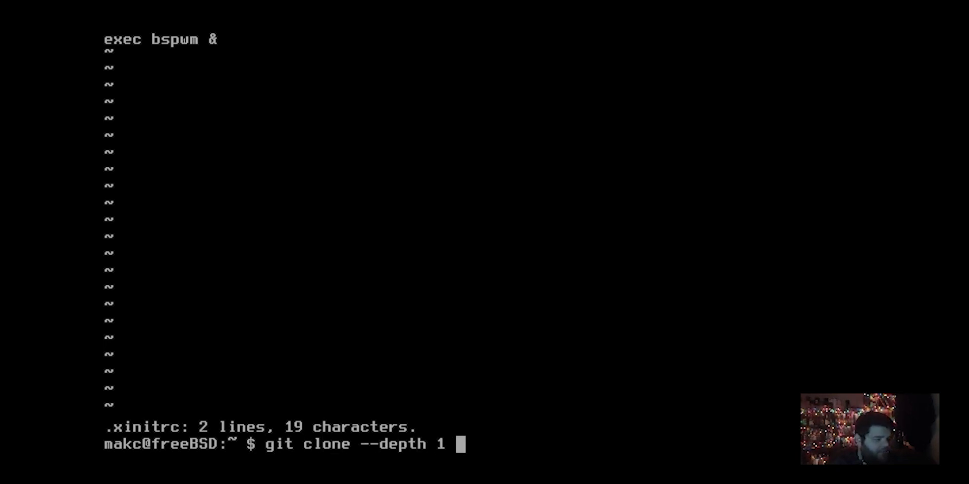
pyautogui.write('https://')
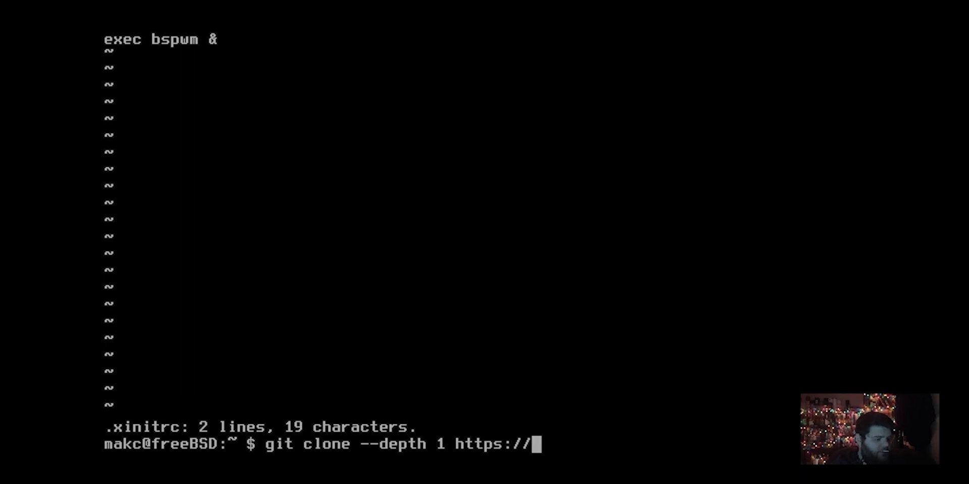
pyautogui.write('github.com/makcf')
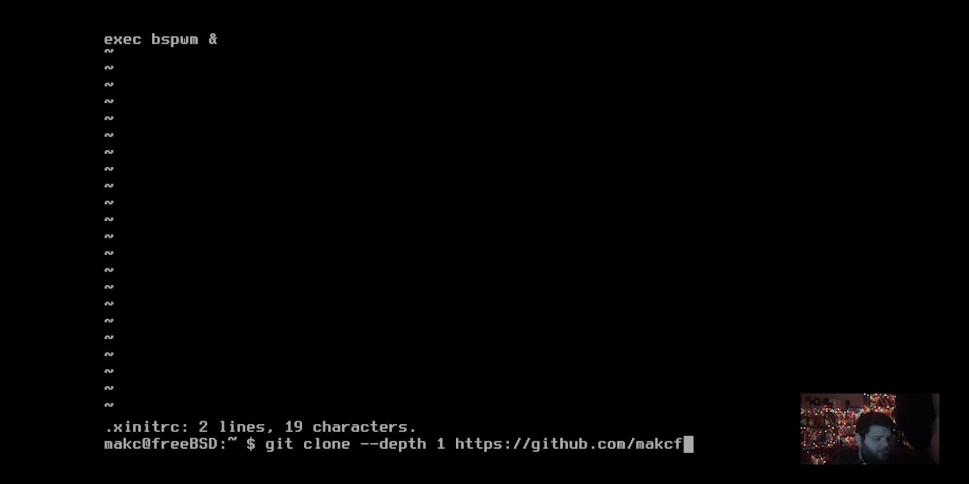
pyautogui.press('BackSpace')
pyautogui.write('cr/dot')
pyautogui.press('Return')
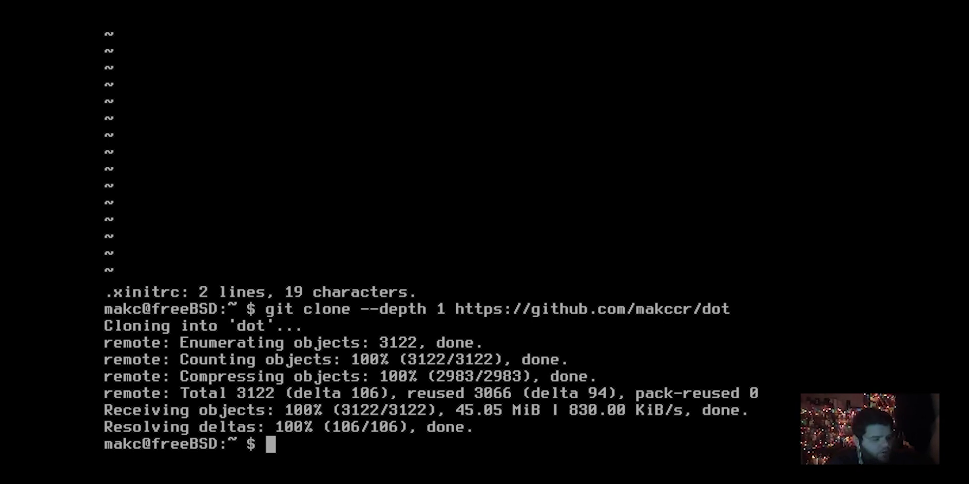
# Clear the console and force a symbolic link from dot/.config/ into the home directory
pyautogui.hotkey('ctrl', 'l')
pyautogui.write('ln -sf ')
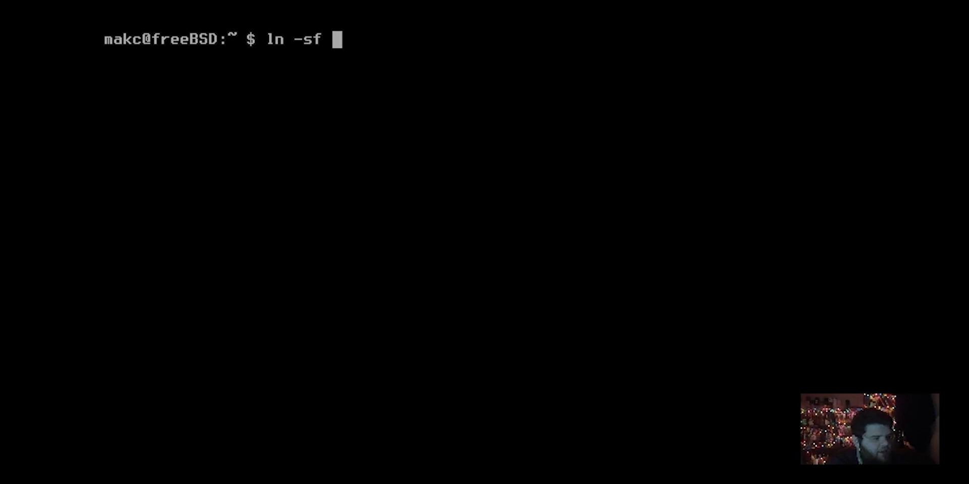
pyautogui.write('dot/')
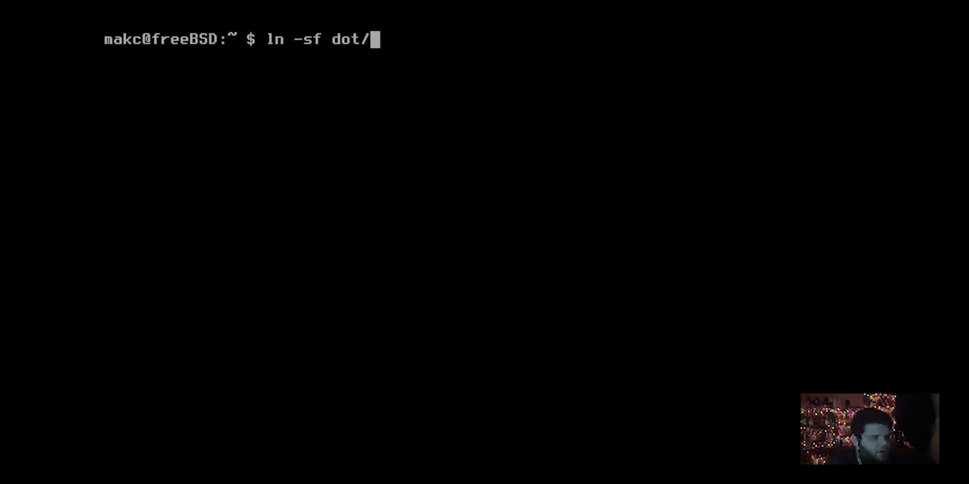
pyautogui.write('.config/ l')
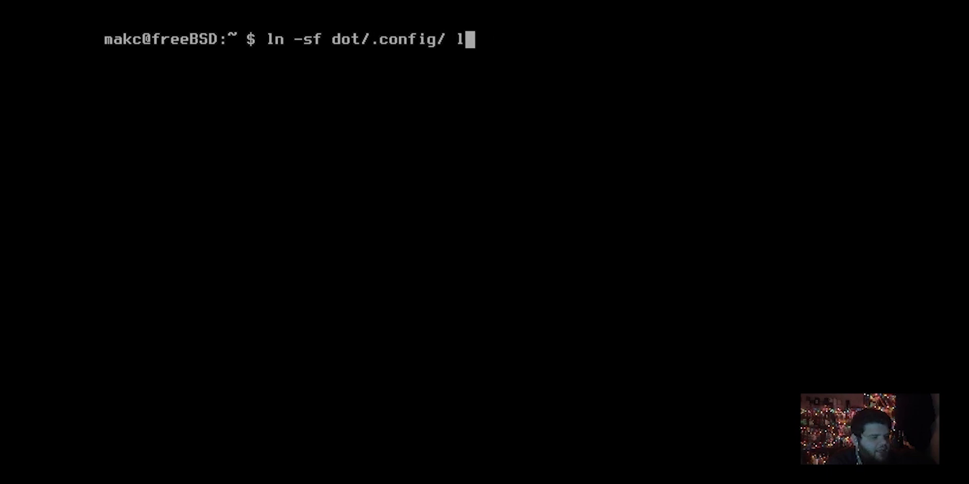
pyautogui.press('BackSpace')
pyautogui.write('./')
pyautogui.press('BackSpace')
# Start the graphical session with startx and open a terminal window in it
pyautogui.write('star')
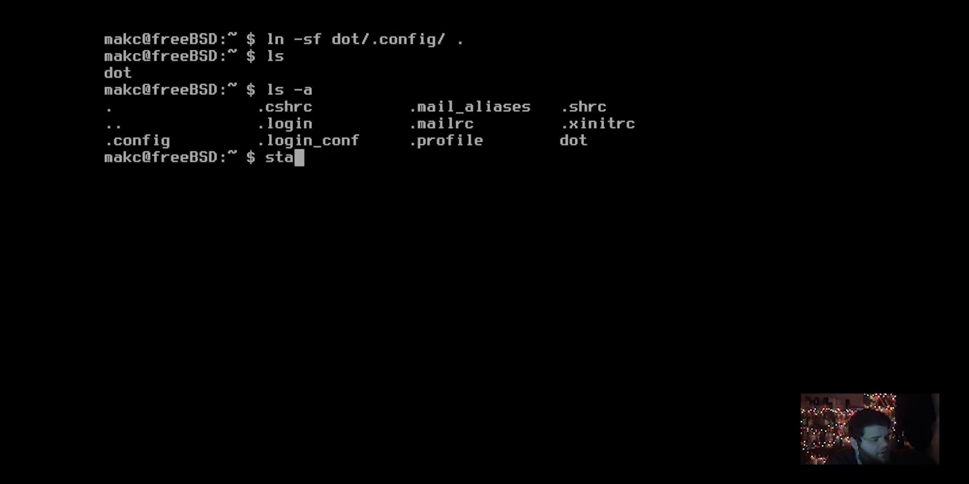
pyautogui.write('tx')
pyautogui.press('Return')
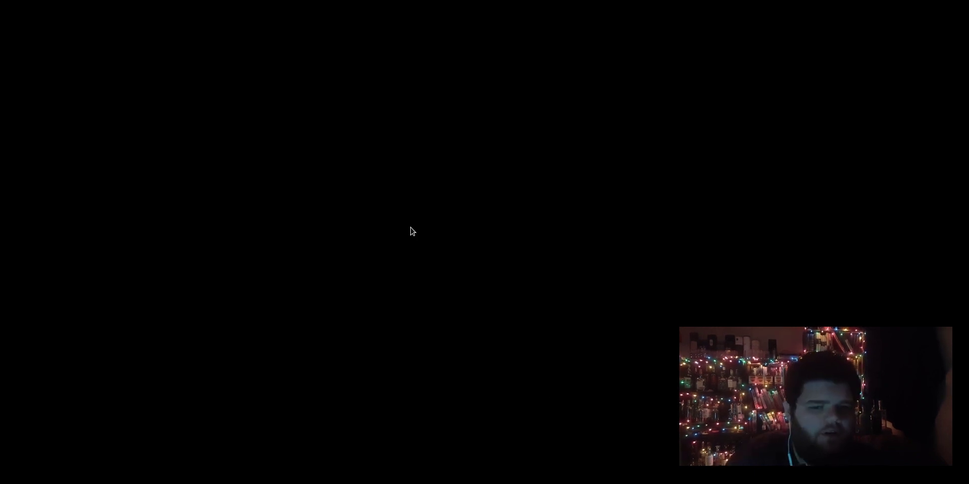
pyautogui.press('super+Return')
pyautogui.hotkey('ctrl', 'shift', '-')
pyautogui.hotkey('ctrl', 'shift', '-')
pyautogui.hotkey('ctrl', 'shift', '-')
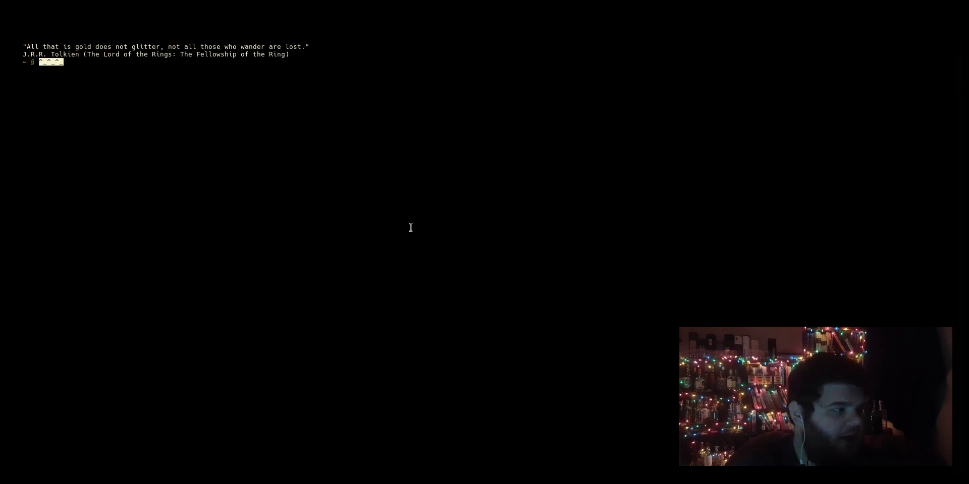
pyautogui.press('BackSpace')
pyautogui.press('BackSpace')
pyautogui.press('BackSpace')
pyautogui.hotkey('ctrl', 'shift', '-')
pyautogui.hotkey('ctrl', 'shift', '-')
pyautogui.press('BackSpace')
pyautogui.press('BackSpace')
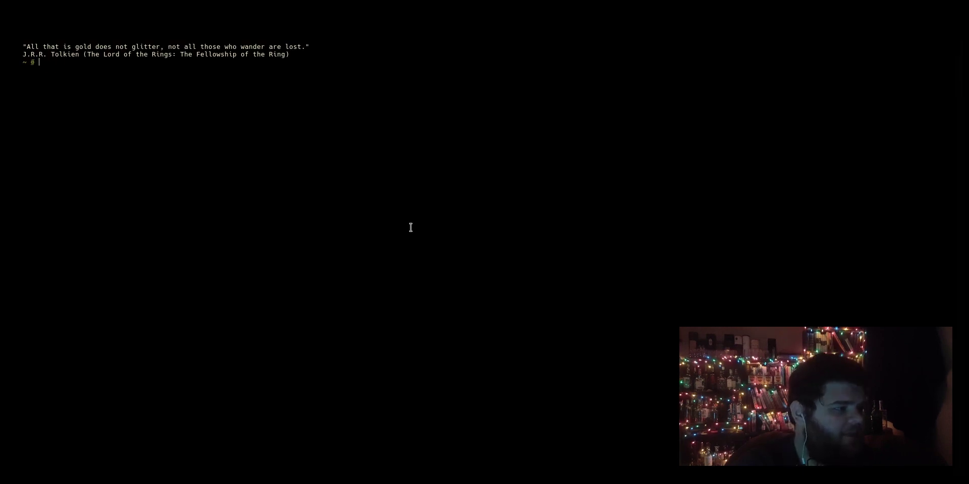
pyautogui.hotkey('ctrl', 'shift', '-')
pyautogui.hotkey('ctrl', 'shift', '-')
pyautogui.press('BackSpace')
pyautogui.press('BackSpace')
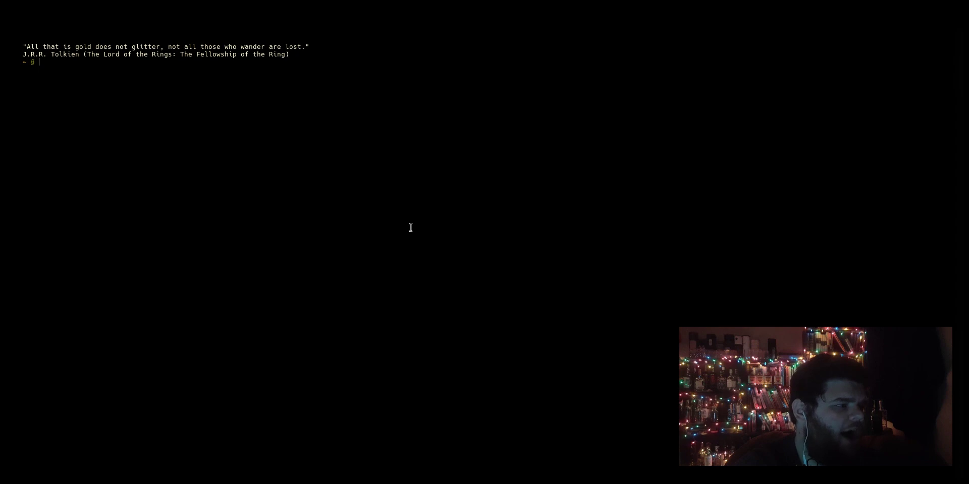
pyautogui.hotkey('ctrl', 'shift', '-')
pyautogui.hotkey('ctrl', 'shift', '-')
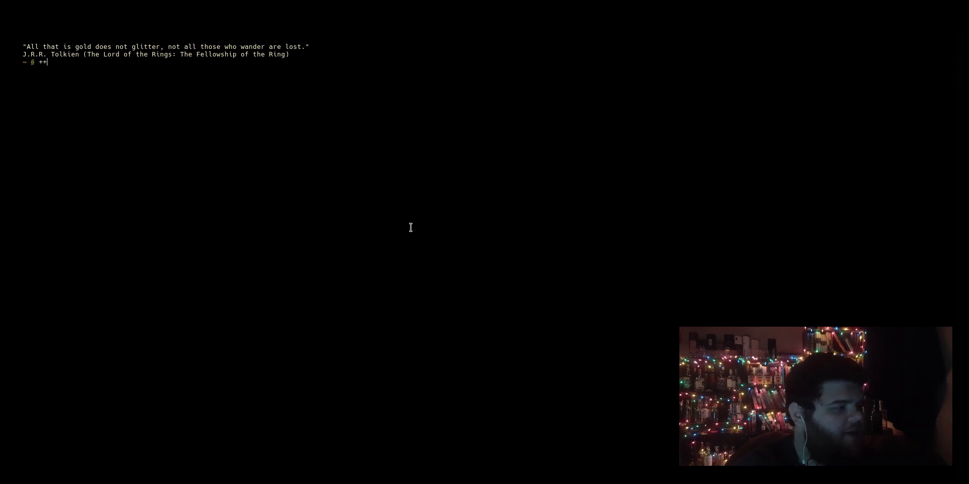
pyautogui.press('BackSpace')
pyautogui.press('BackSpace')
# Enlarge the terminal's font by four increments
pyautogui.hotkey('ctrl', '+')
pyautogui.hotkey('ctrl', '+')
pyautogui.hotkey('ctrl', '+')
pyautogui.hotkey('ctrl', '+')
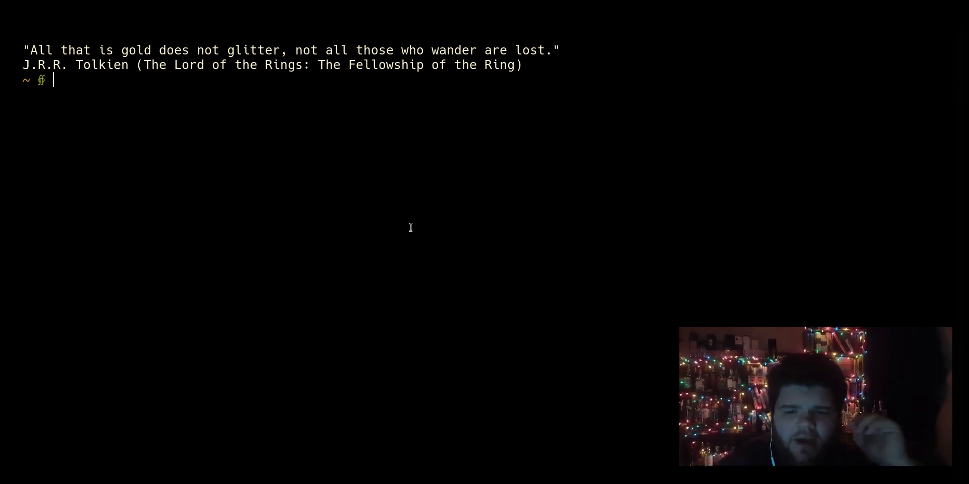
# Begin a package installation command with "sudo pkg install" in the terminal
pyautogui.write('sudo pkg install')
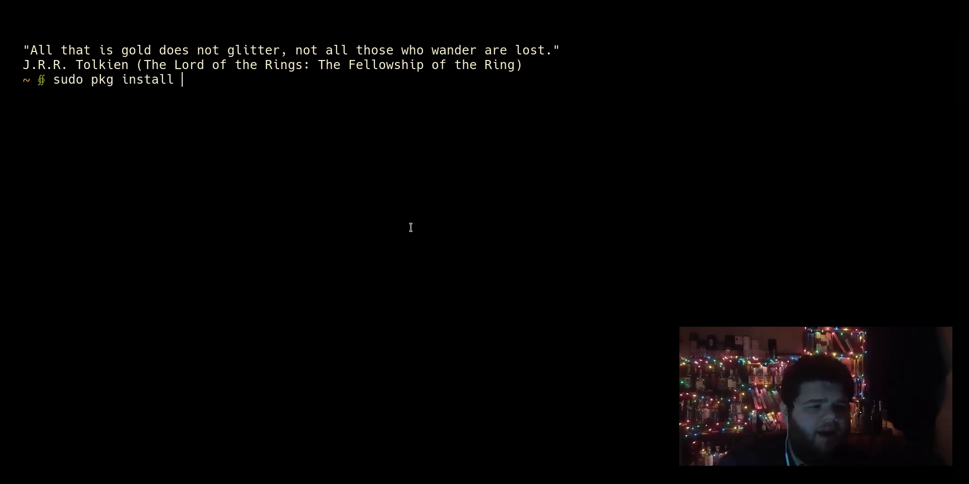